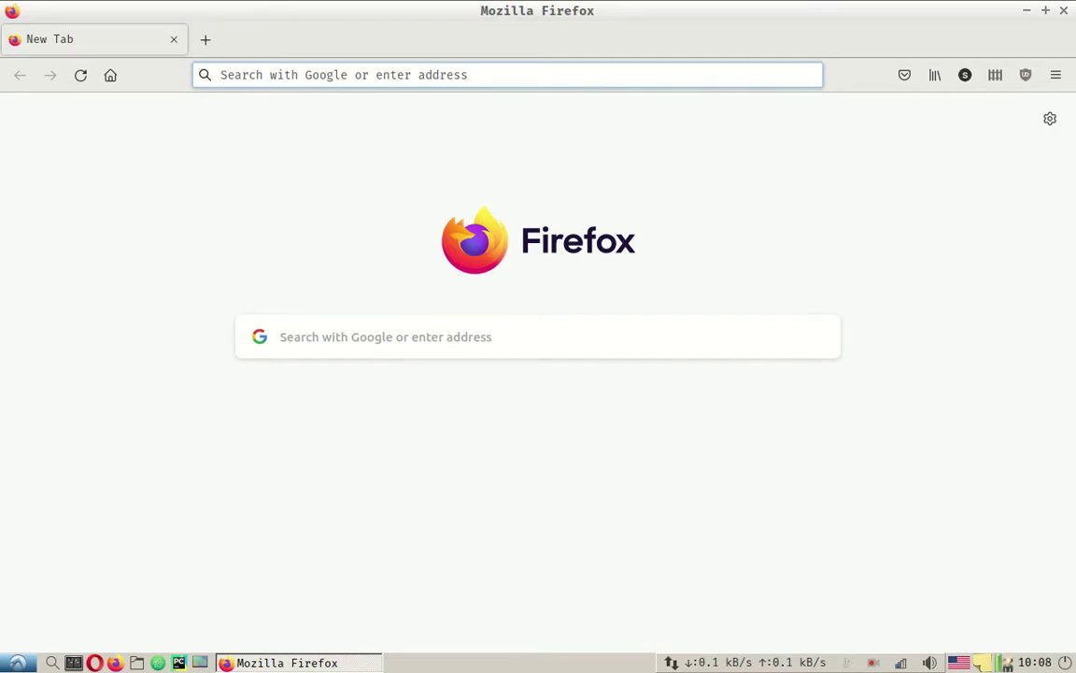
- Search the web for "grb 190114C gcn circular" and open the NASA GCN page for GRB 190114C
type("grb 190114C")
key("Return")
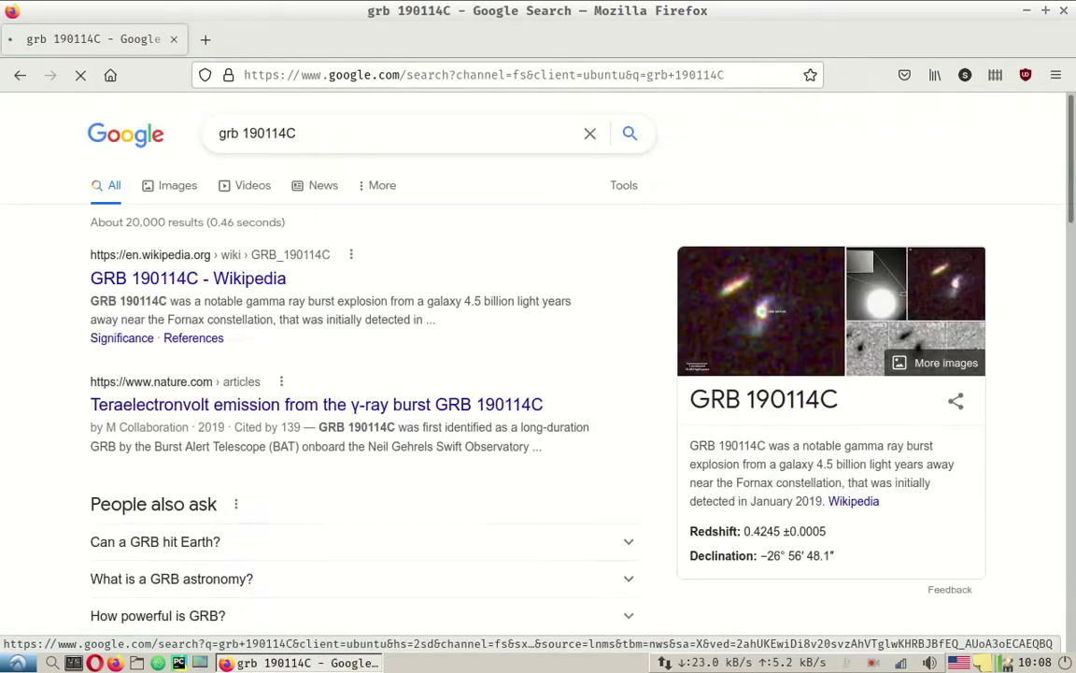
left_click(297, 132)
type("gcn circular")
key("Return")
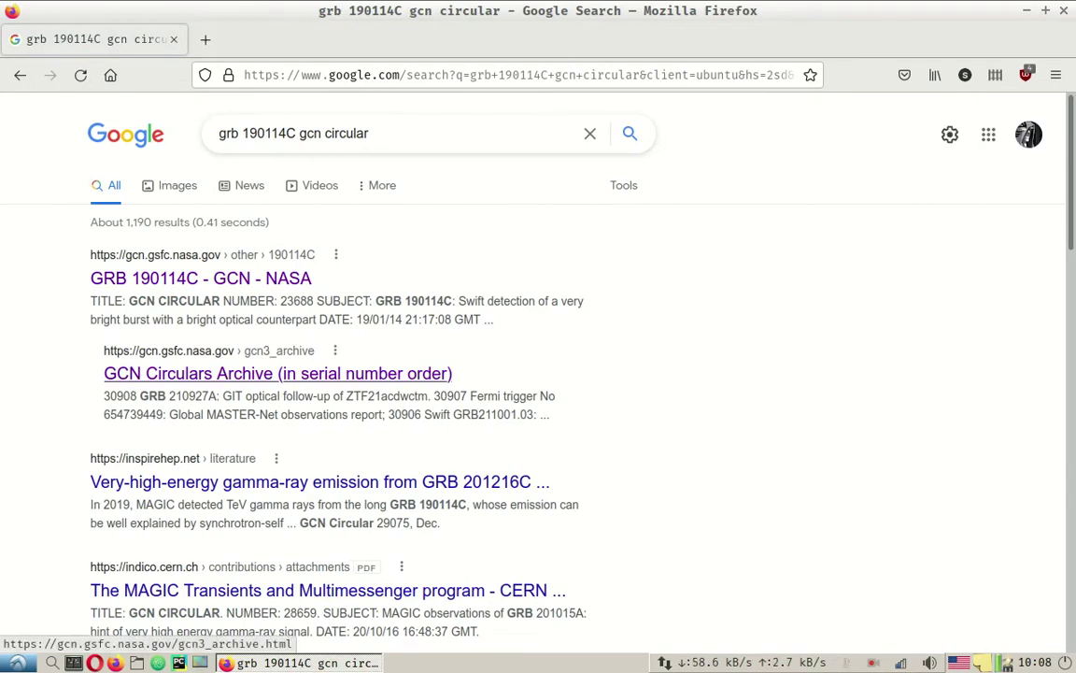
left_click(201, 278)
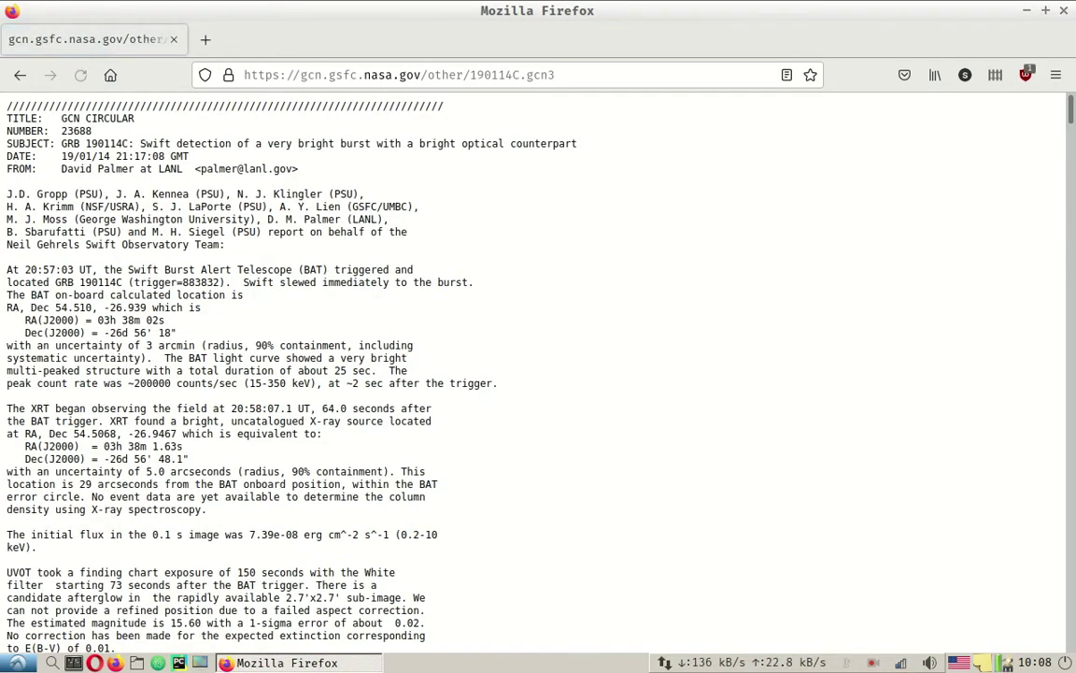
- Skim the GCN circulars and search the page for "fermi gbm de" to locate the Fermi GBM detection circular
scroll(538, 373, "down", 15)
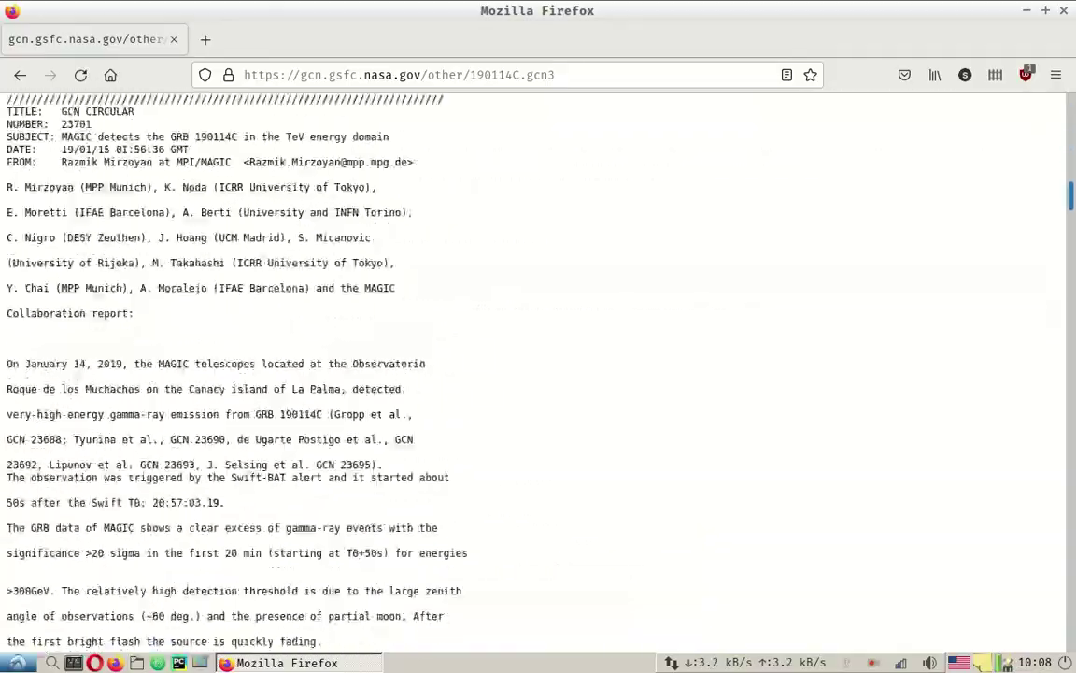
scroll(538, 373, "down", 20)
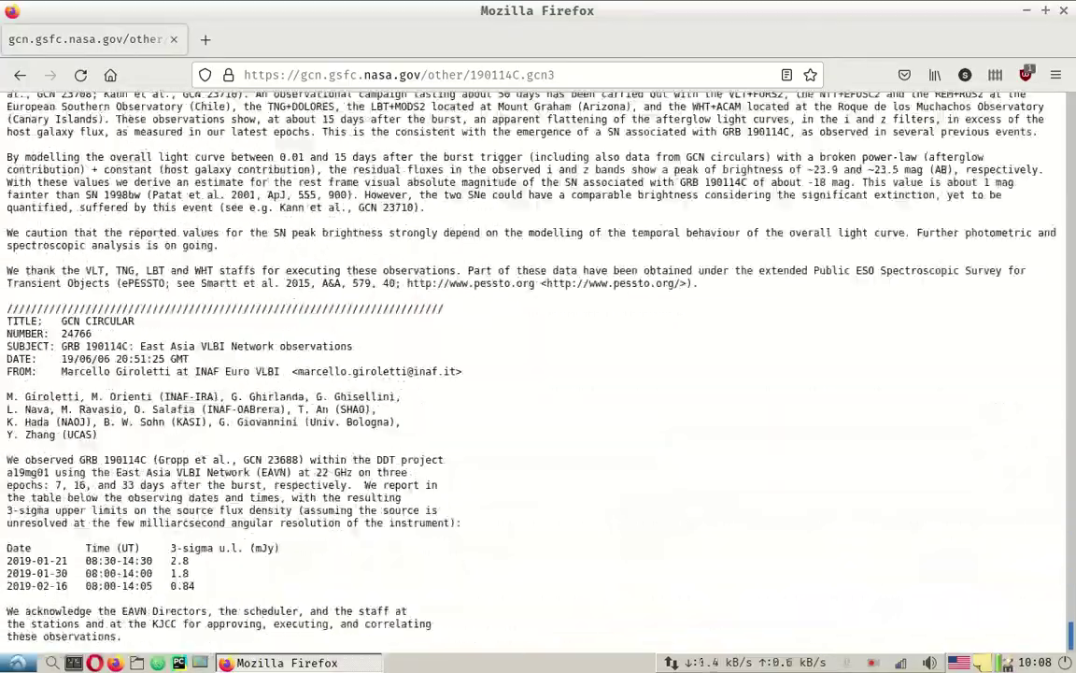
scroll(538, 374, "up", 20)
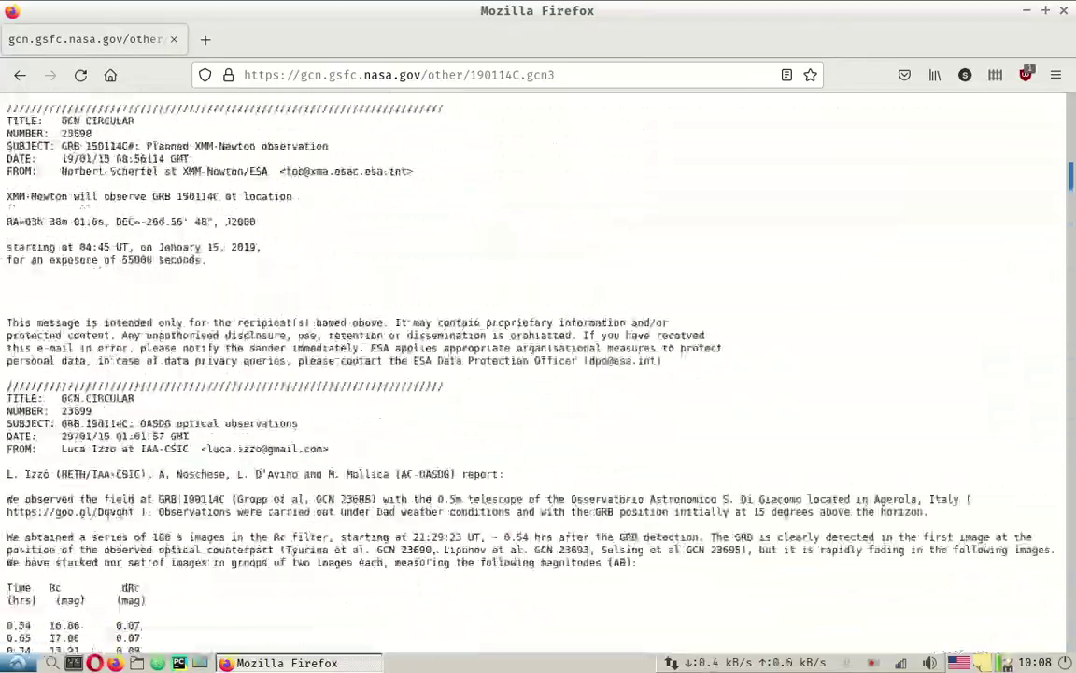
scroll(538, 374, "up", 6)
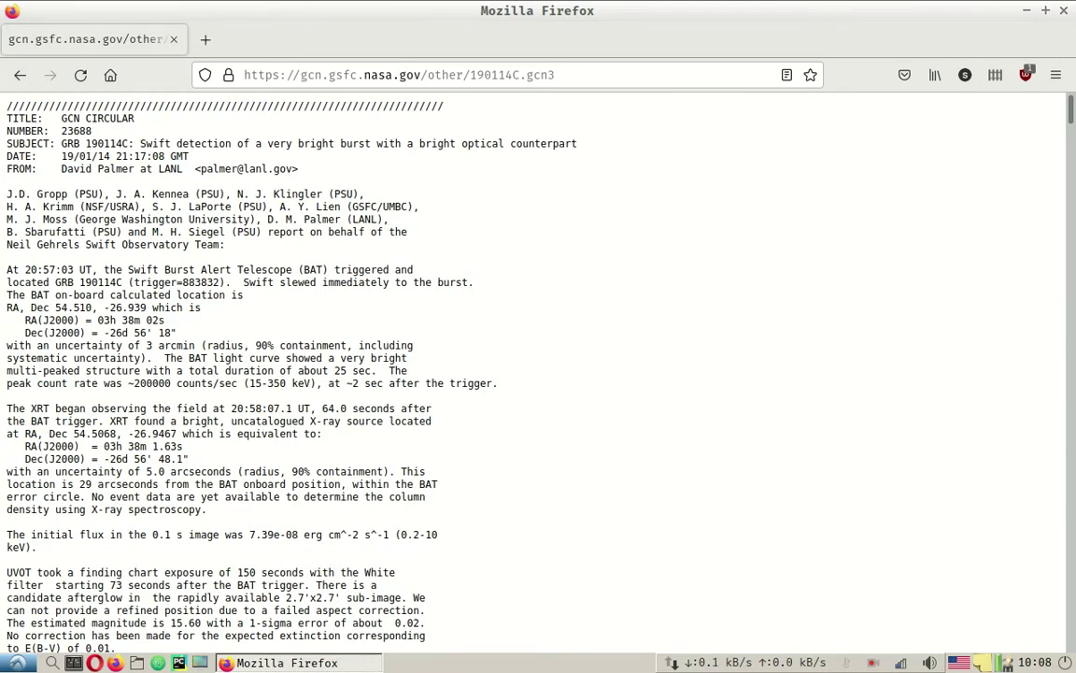
key("ctrl+f")
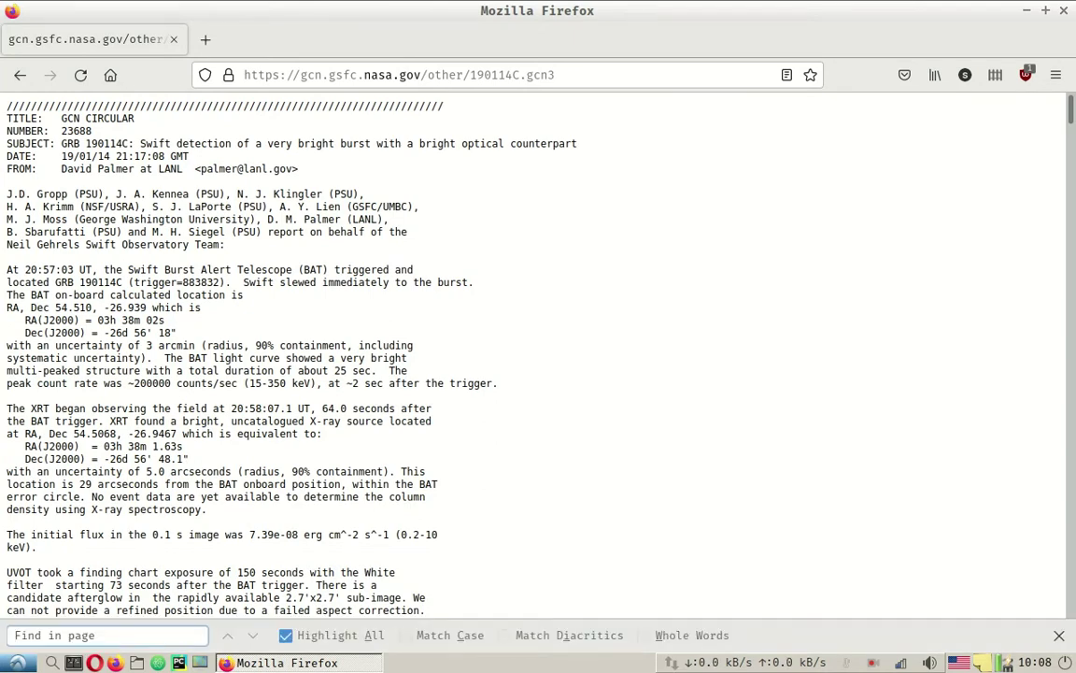
type("fermi gbm")
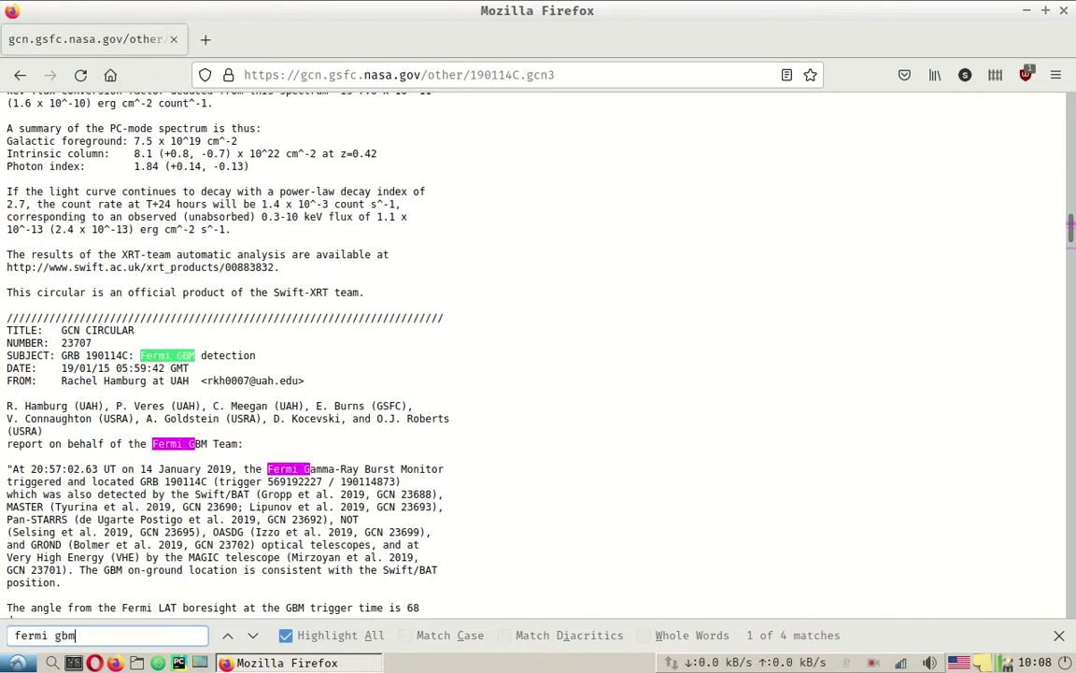
type(" dete")
key("BackSpace")
key("BackSpace")
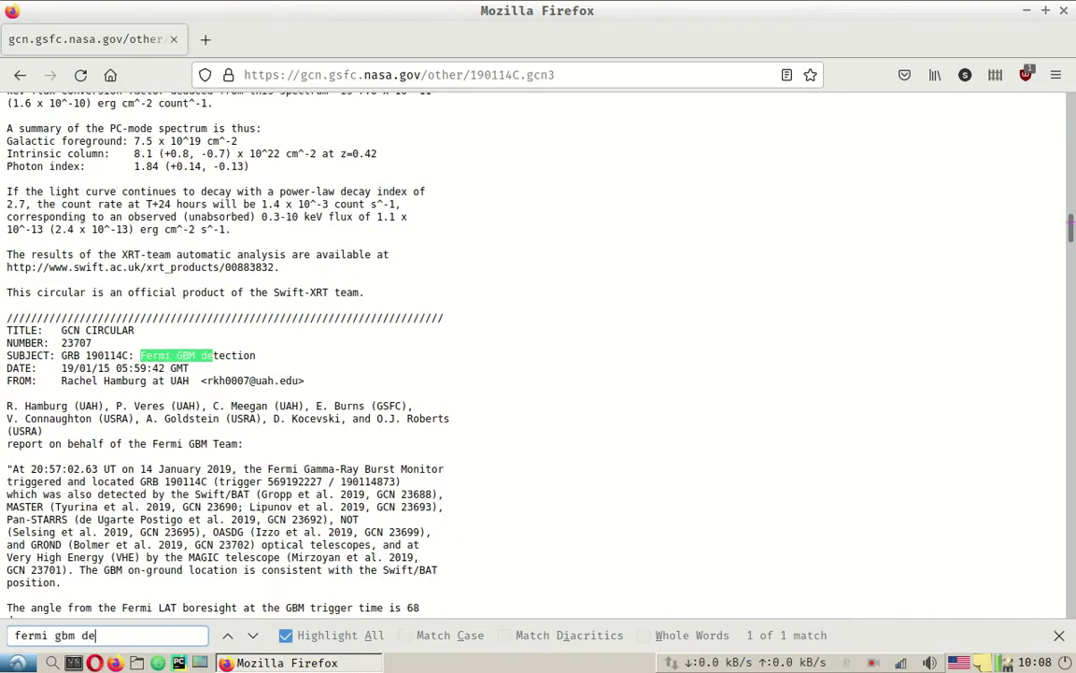
- Highlight the two trigger identifiers, 190114873 and 569192227, in the Fermi GBM detection circular
left_click_drag(340, 481, 398, 481)
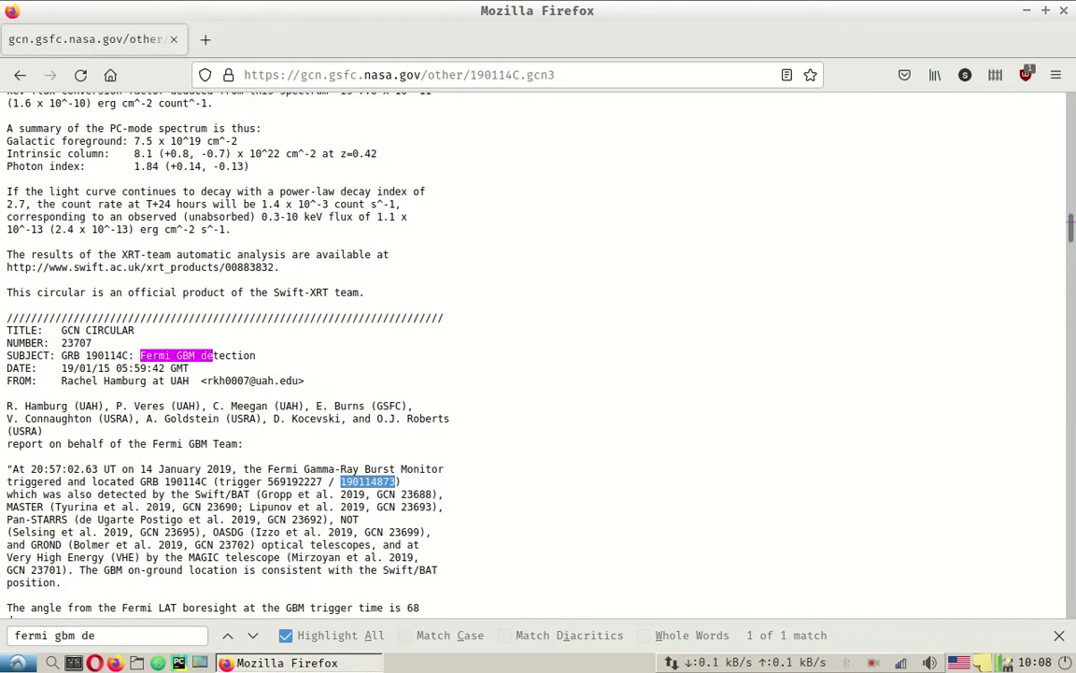
left_click_drag(269, 481, 323, 481)
left_click(294, 481)
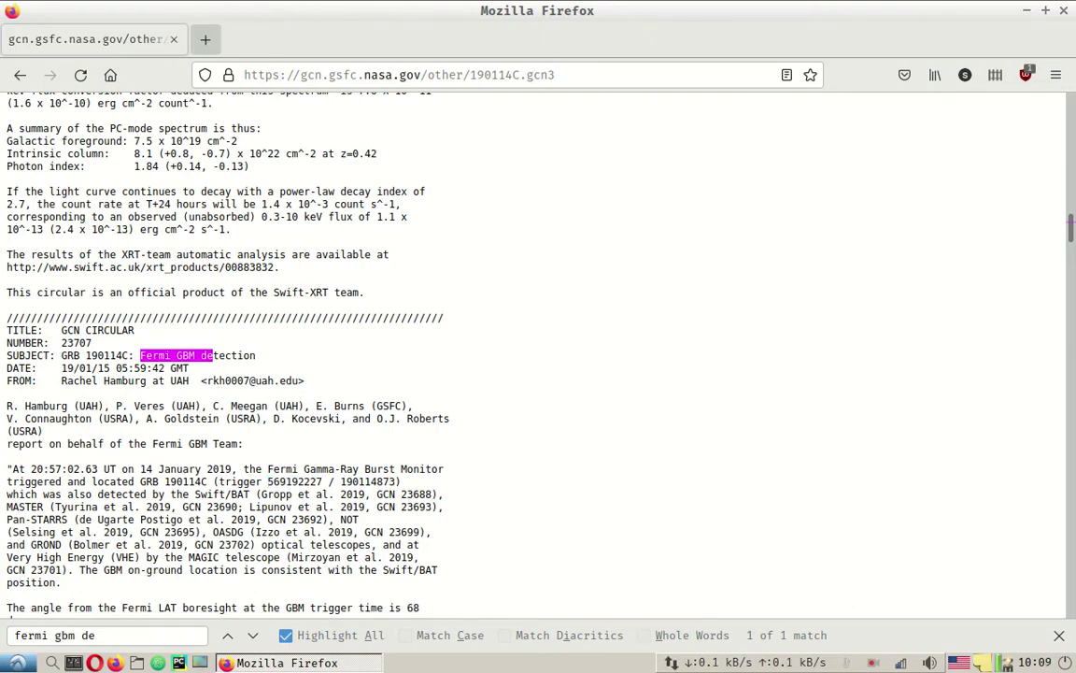
- Search for "gbm burst catalog" in a new tab and open the Fermi GBM Burst Catalog's search form at HEASARC
key("ctrl+t")
type("gbm burst")
key("Down")
key("Return")
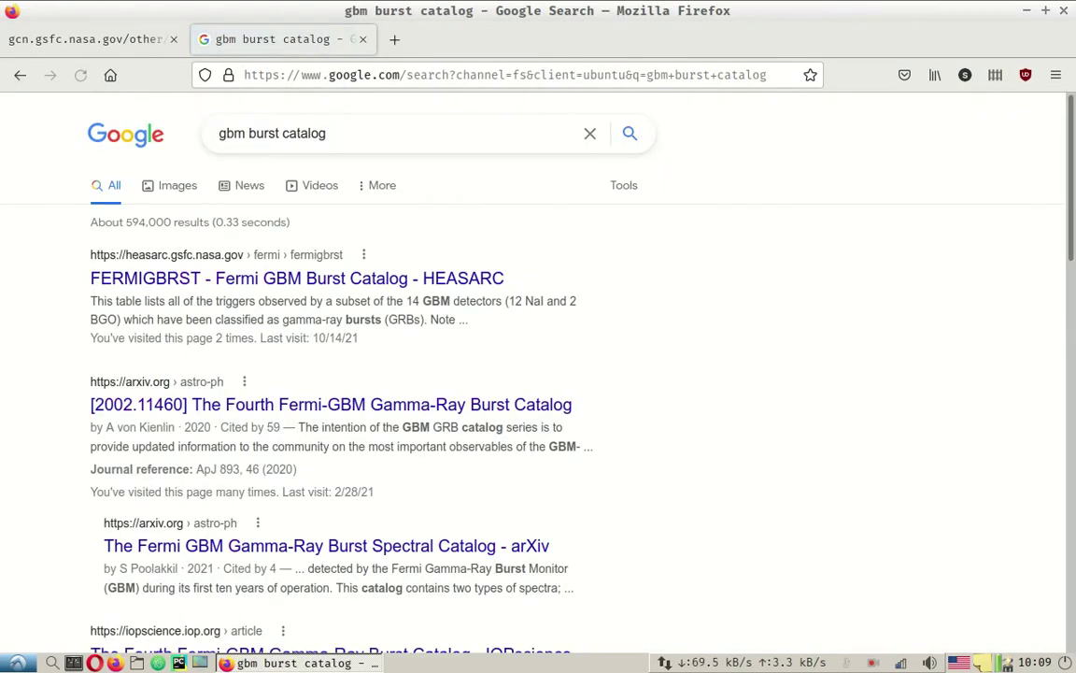
left_click(298, 278)
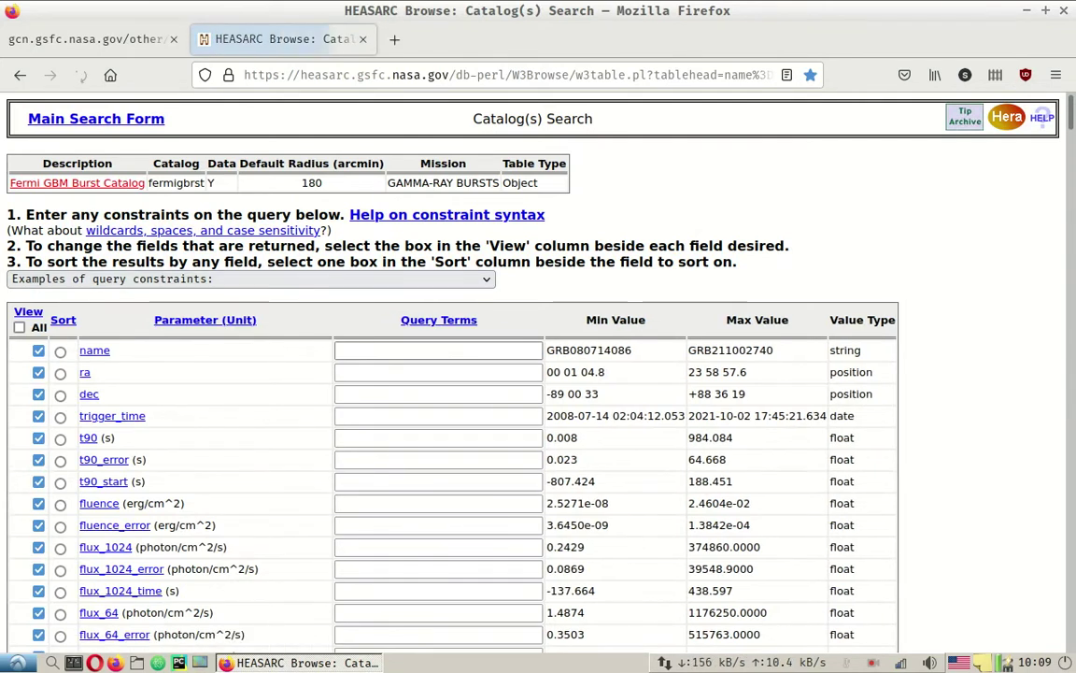
- Query the Fermi GBM Burst Catalog for the burst name GRB190114873
type("GRB190")
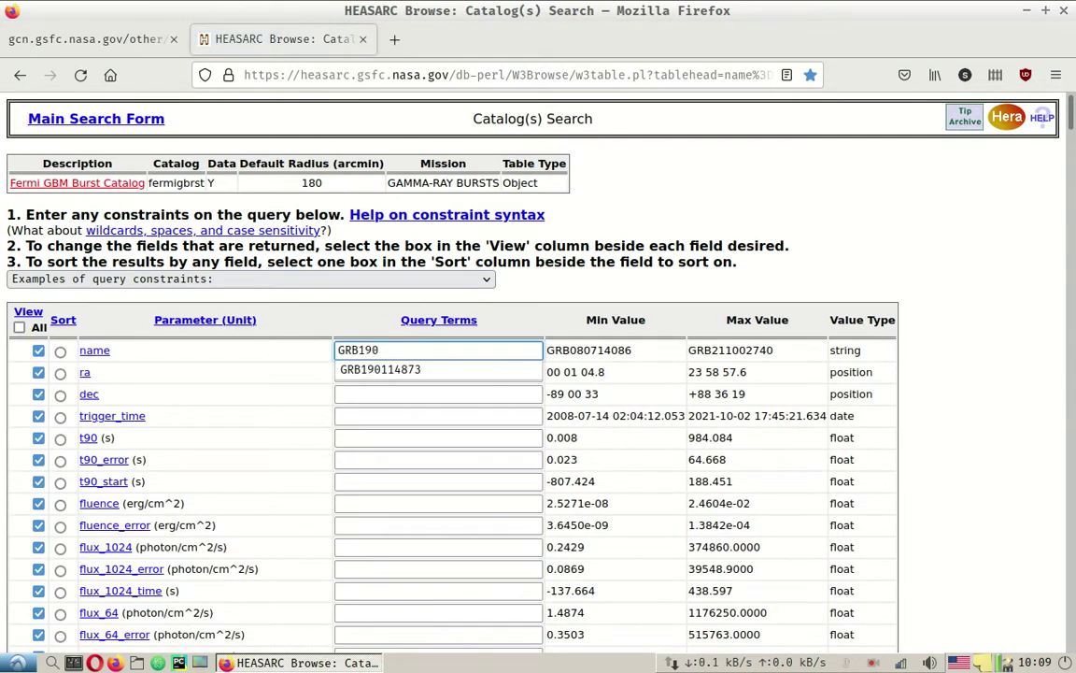
key("Down")
key("Return")
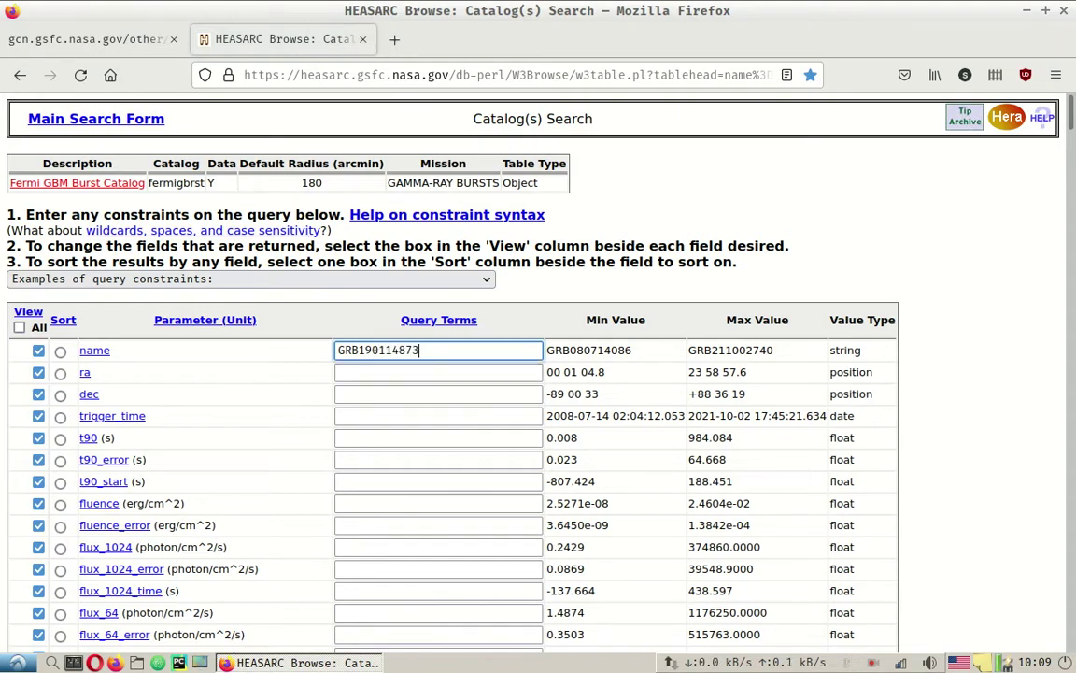
scroll(538, 374, "down", 20)
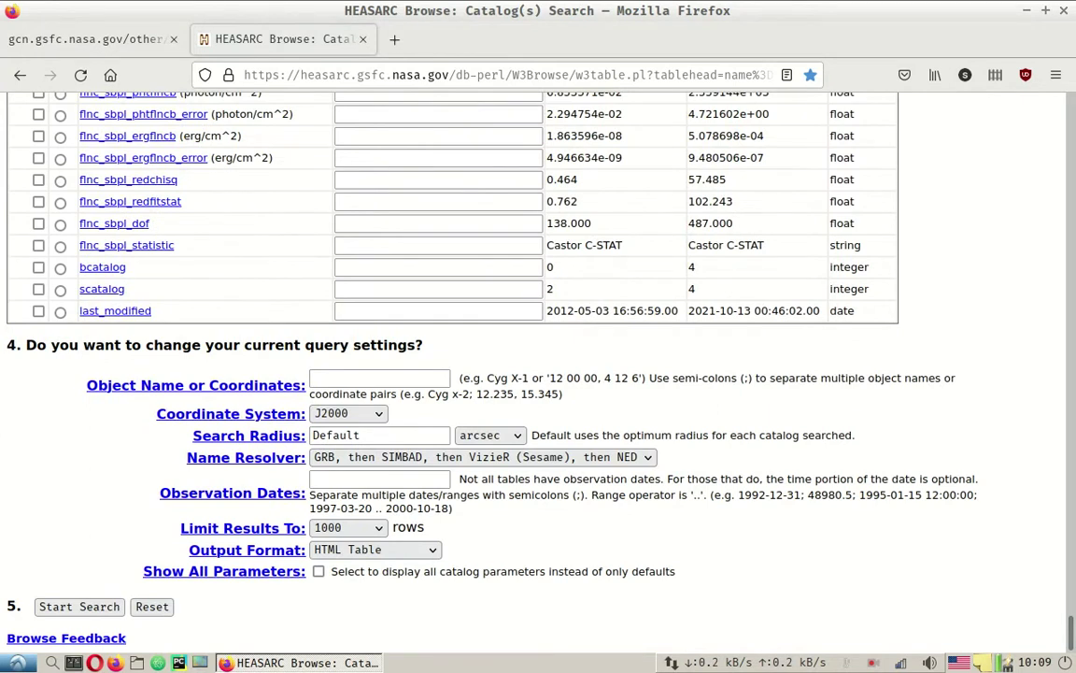
left_click(80, 607)
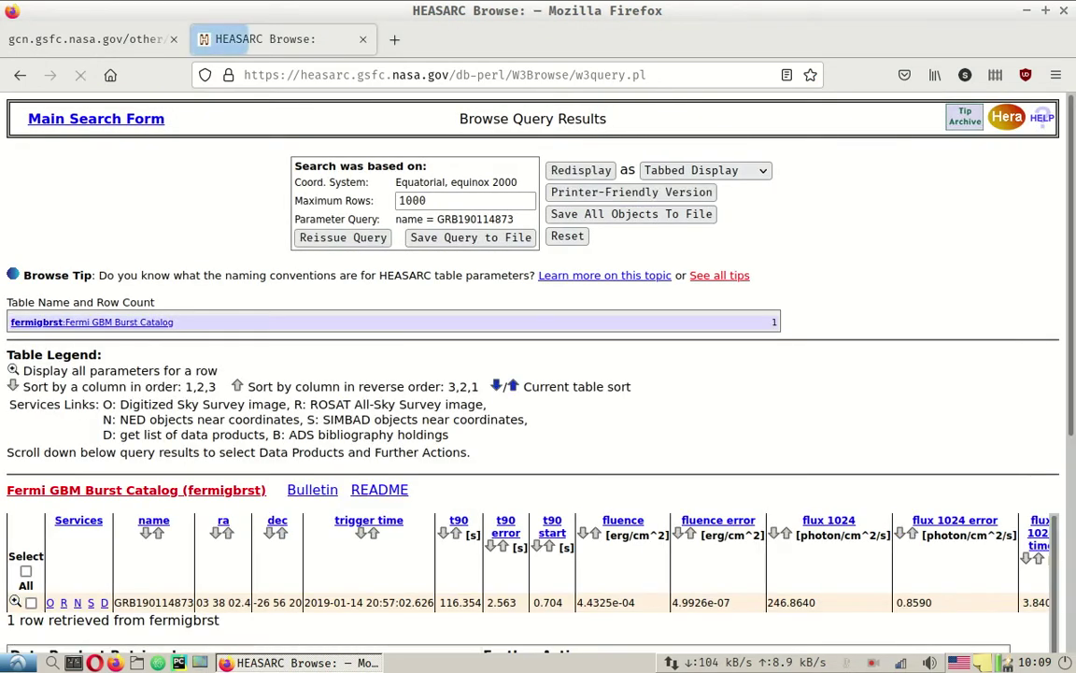
- Select the GRB190114873 row in the query results and preview all its data products for retrieval
scroll(532, 365, "down", 2)
scroll(533, 364, "down", 1)
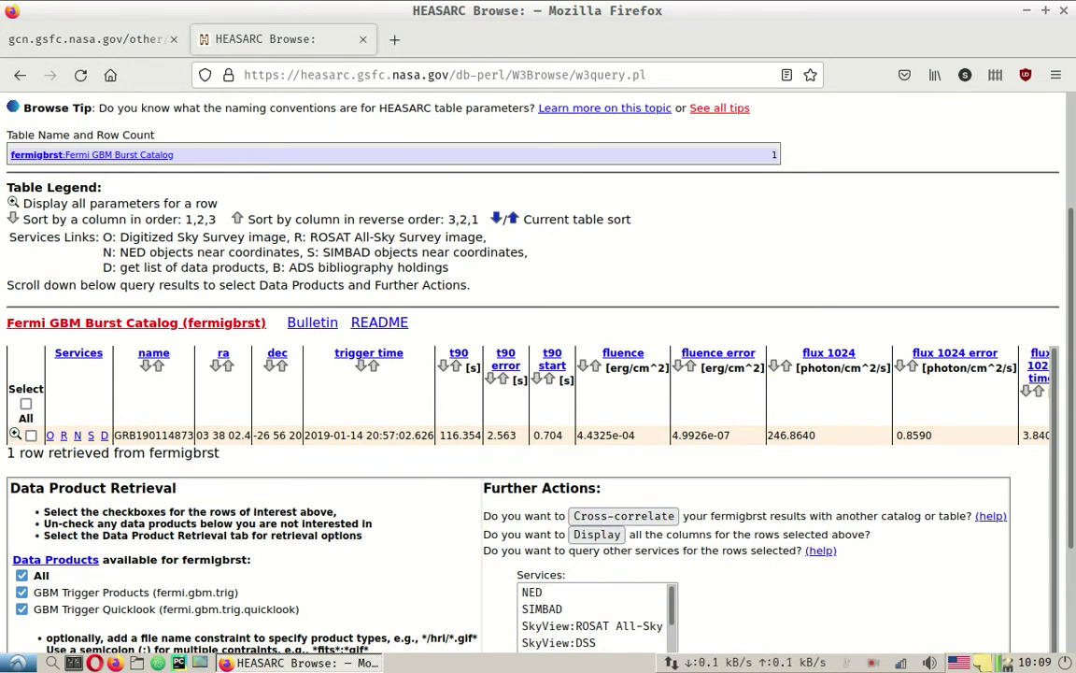
left_click_drag(115, 435, 193, 435)
left_click(38, 454)
left_click(31, 435)
scroll(31, 435, "down", 3)
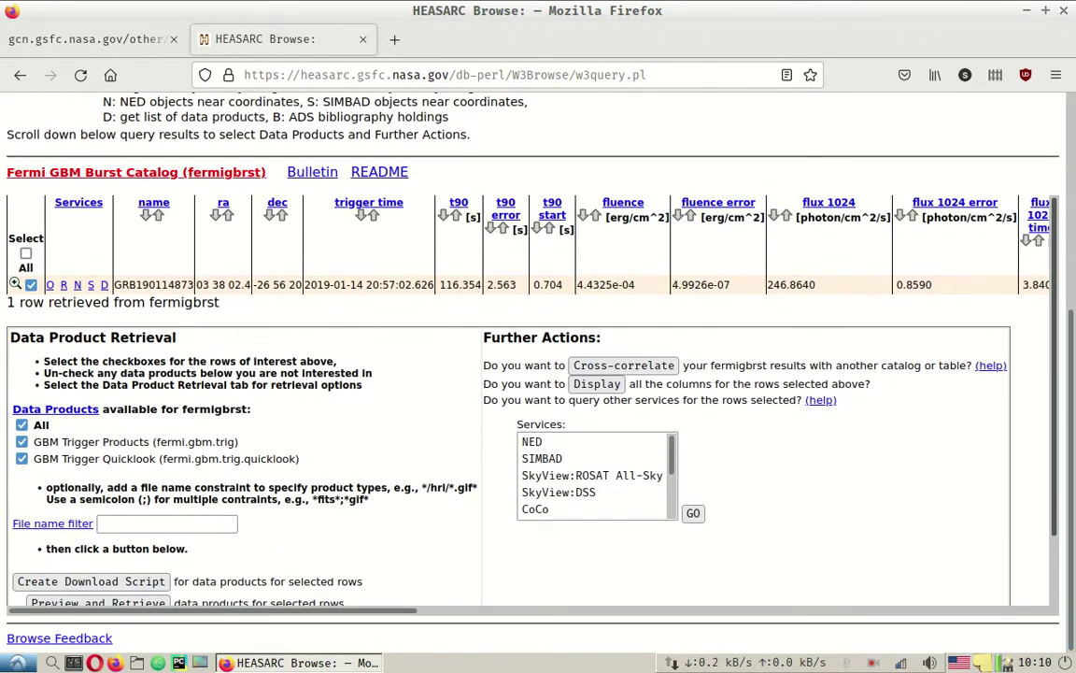
scroll(531, 400, "down", 2)
left_click(91, 511)
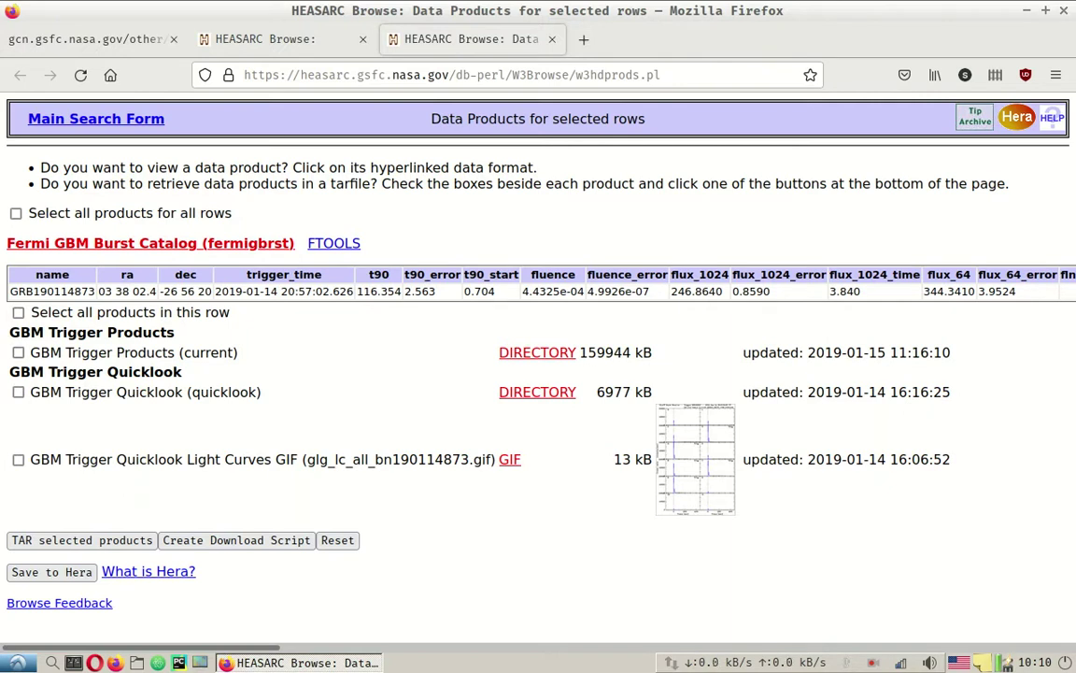
- Select all data products for all rows and package them into a TAR file
left_click_drag(117, 459, 298, 459)
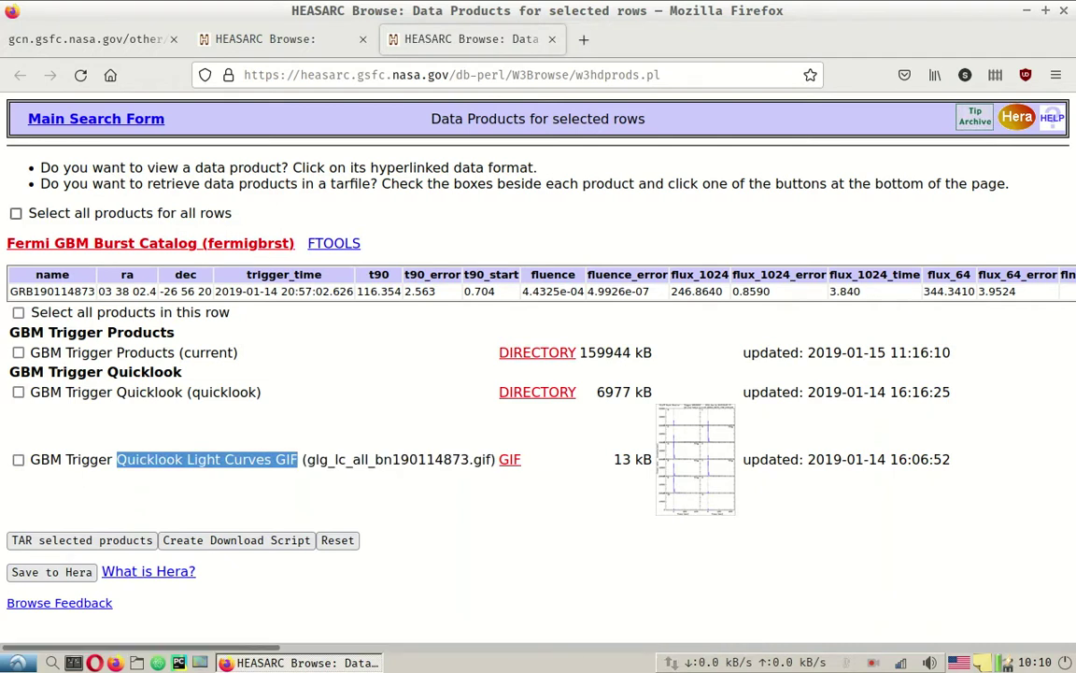
left_click(16, 213)
left_click(81, 540)
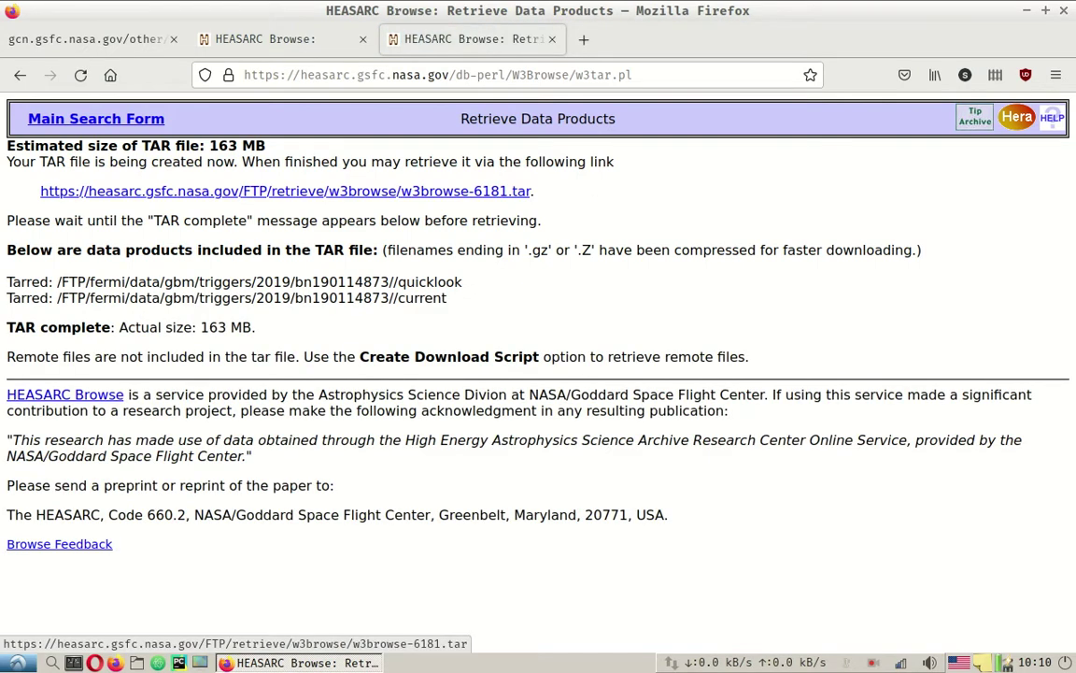
- Download the archive w3browse-6181.tar and save it to the Desktop folder
left_click(286, 190)
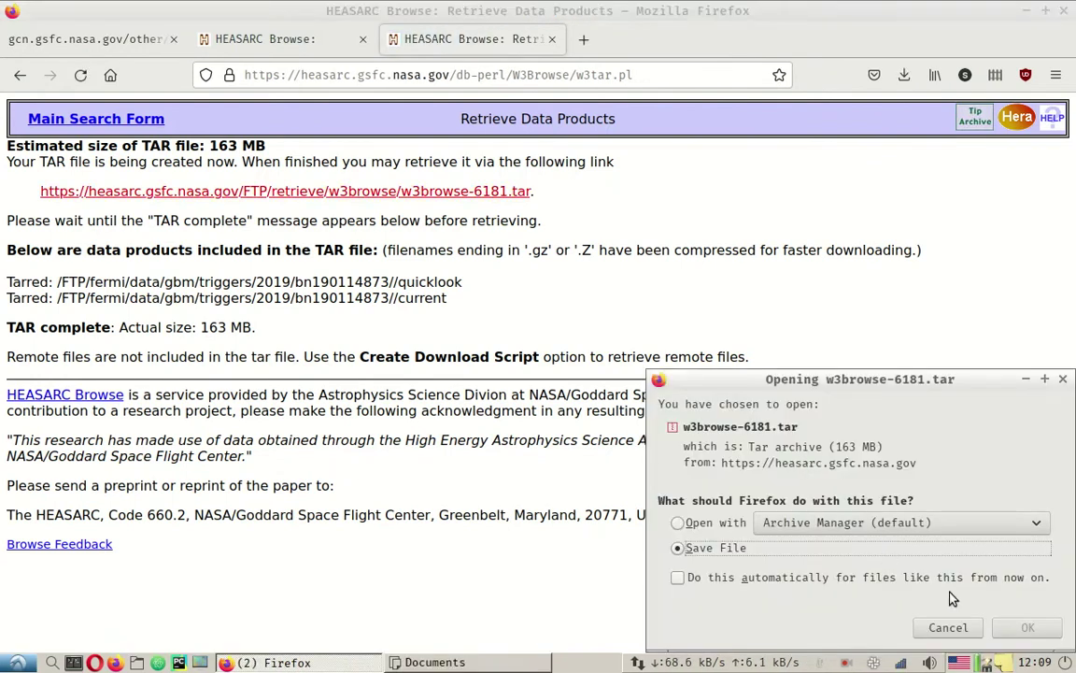
left_click(1009, 628)
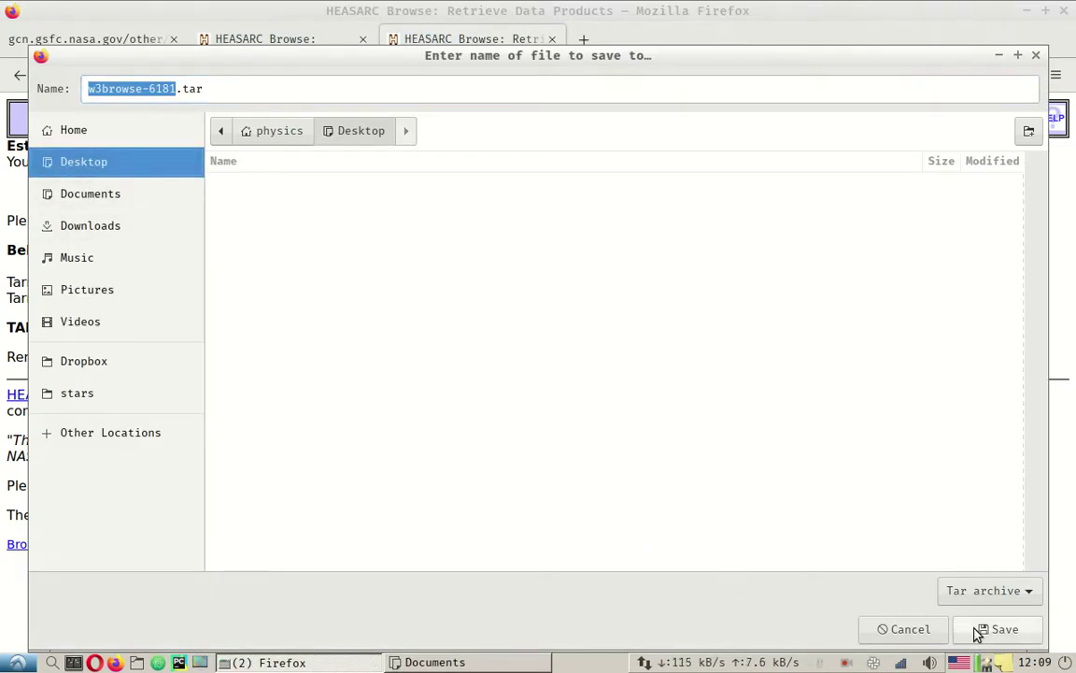
left_click(977, 631)
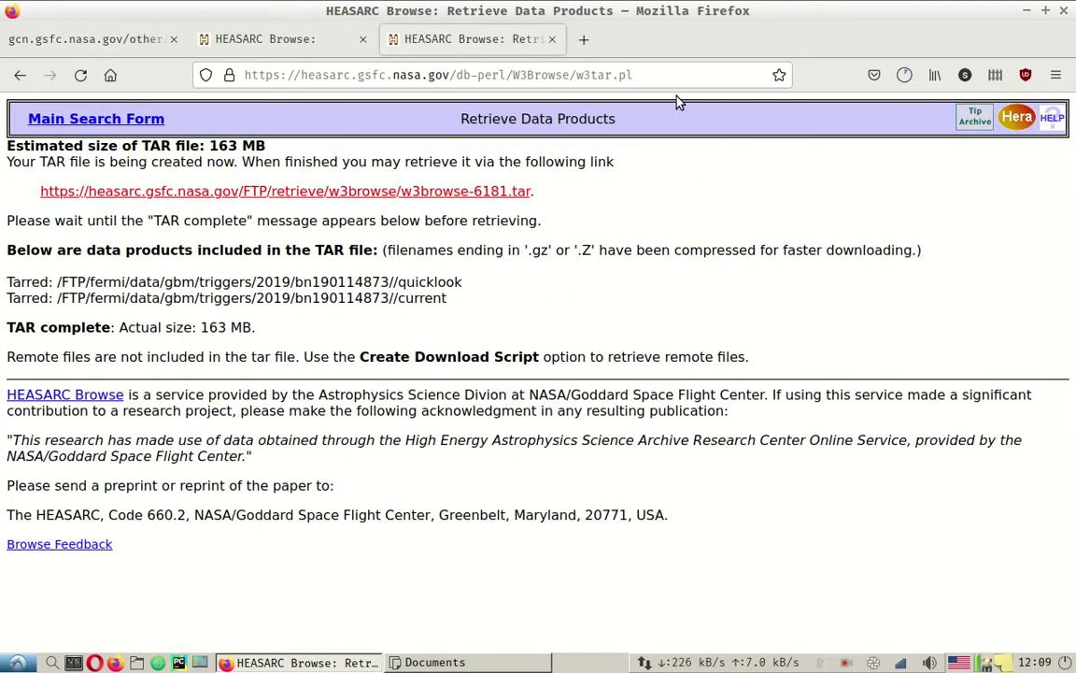
- Search for "fermi lat data server" in a new tab and open the Fermi SSC's LAT photon, event and spacecraft data query form
left_click(584, 40)
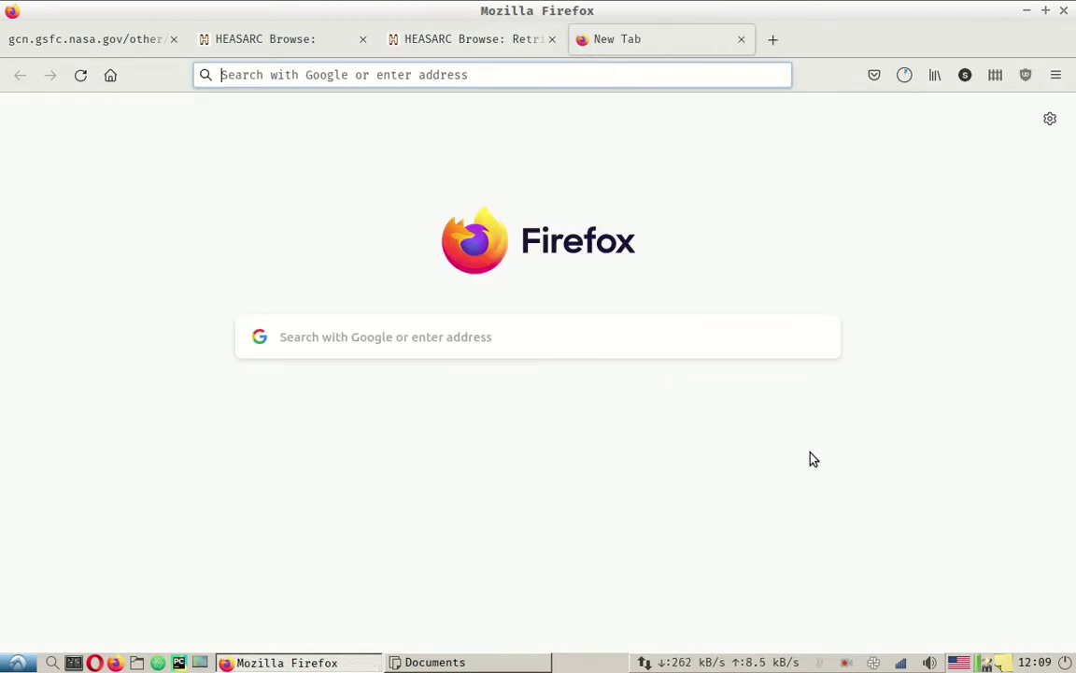
type("fermi lat ")
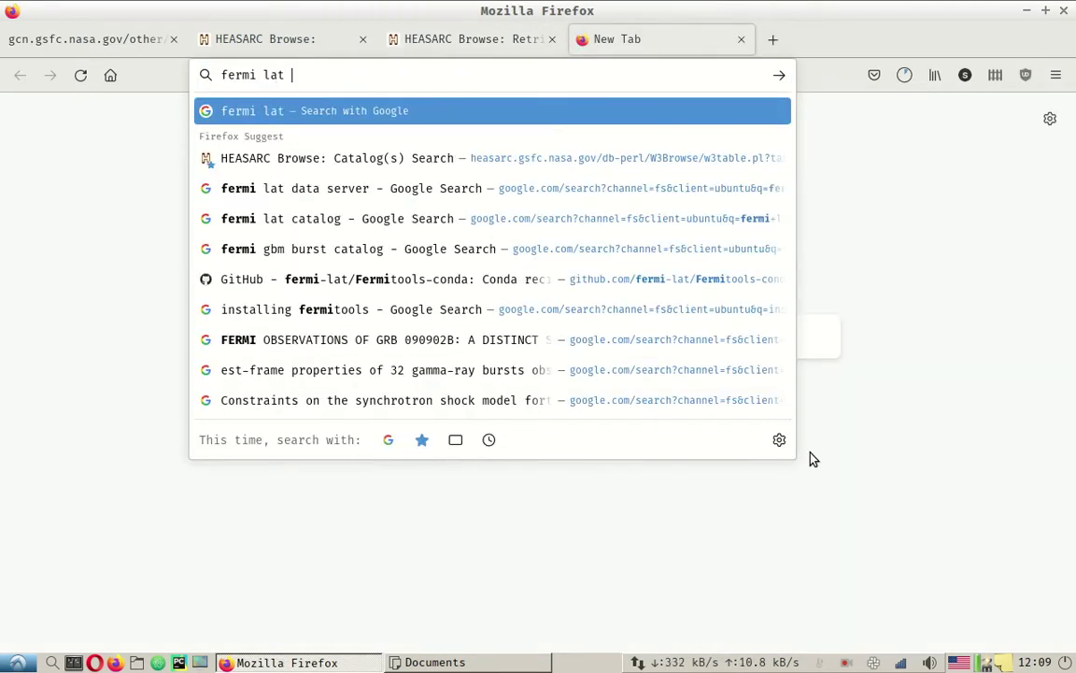
type("data server")
key("Return")
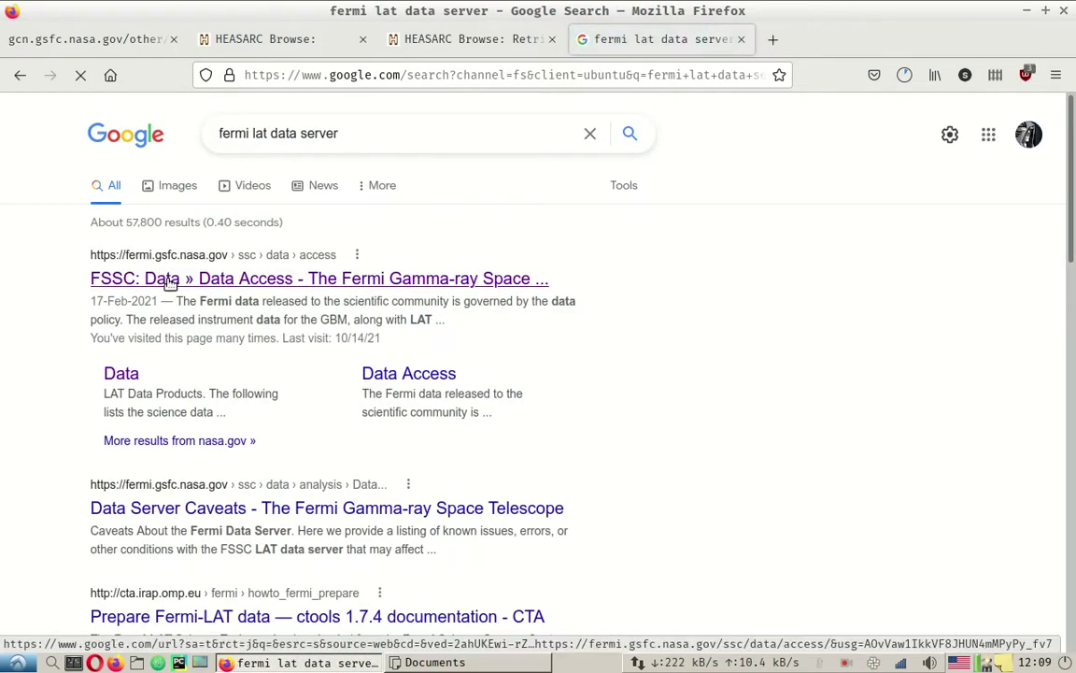
left_click(174, 280)
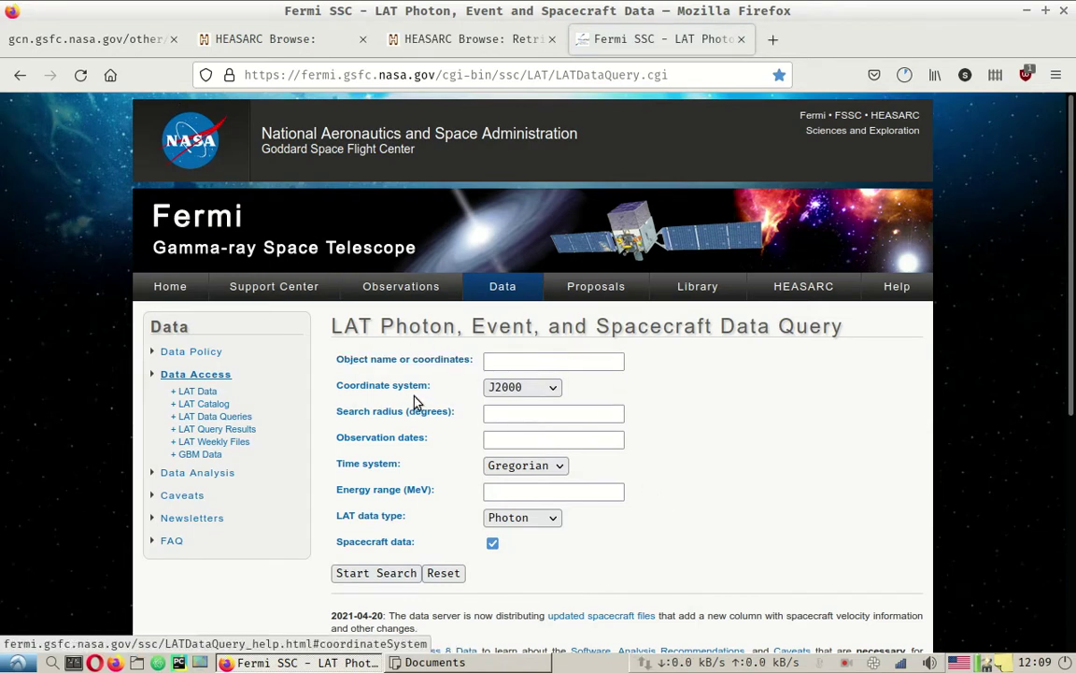
- Locate the Fermi-LAT detection circular by searching the GCN page for "fermi-lat", and return to the LAT data query form
left_click(125, 48)
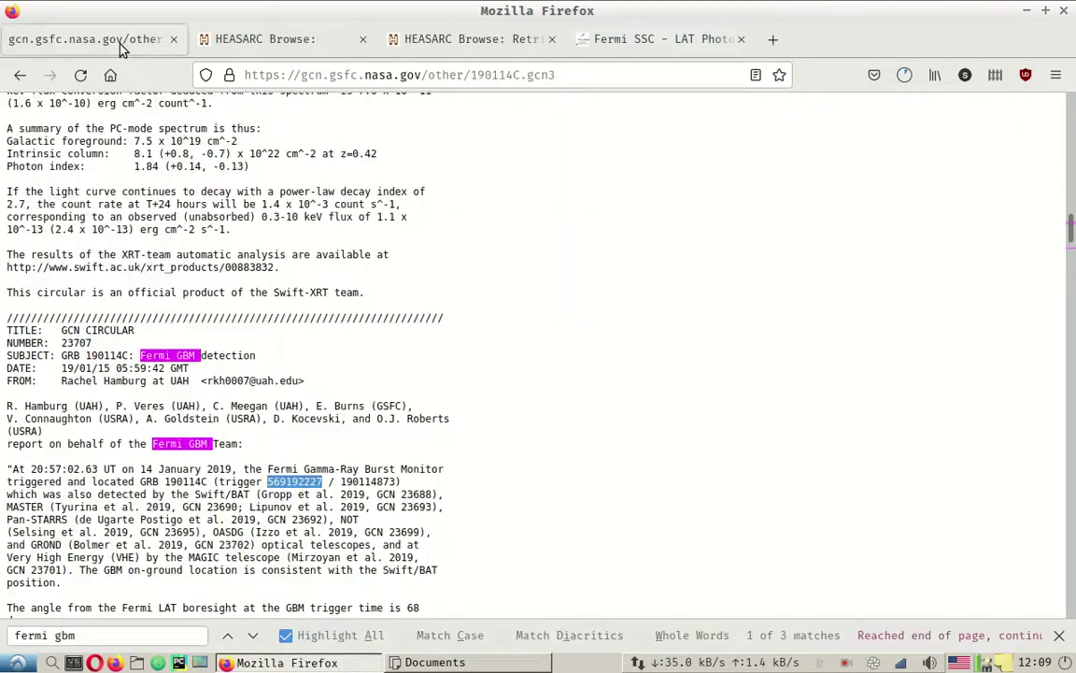
key("ctrl+f")
type("flermi")
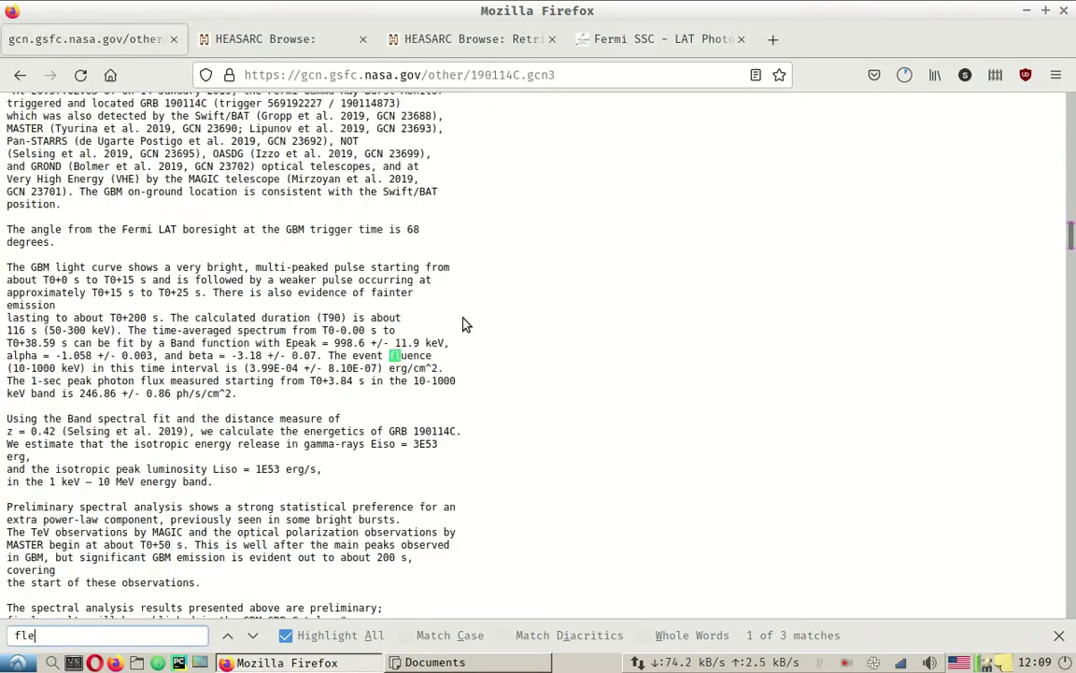
key("BackSpace")
key("BackSpace")
key("BackSpace")
key("BackSpace")
key("BackSpace")
type("ermi-")
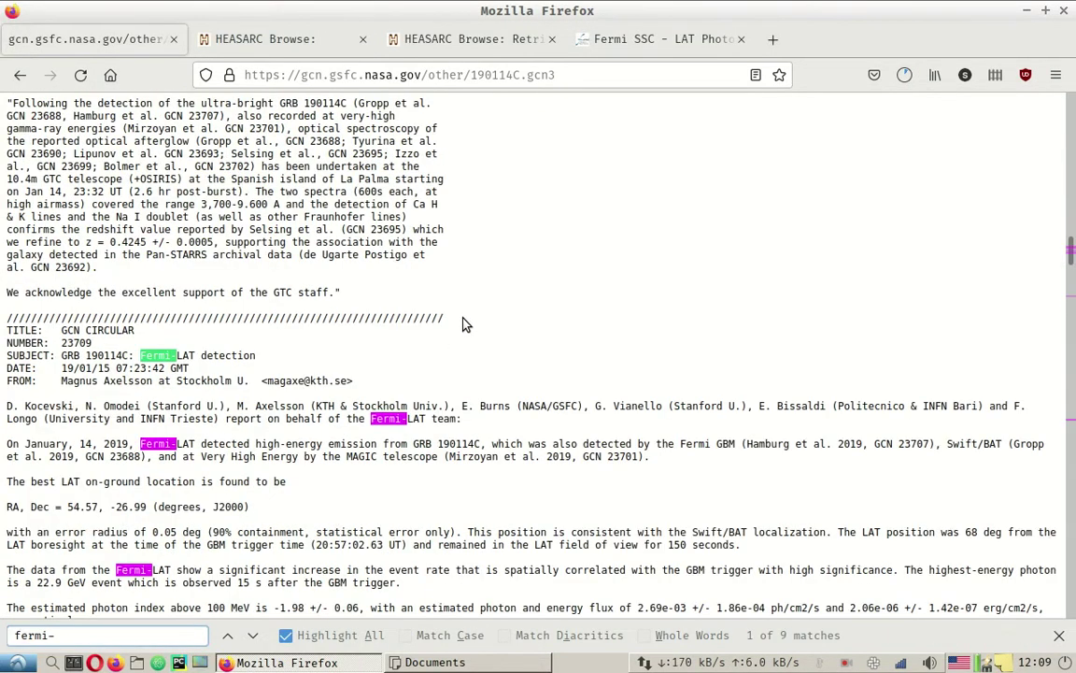
type("lat")
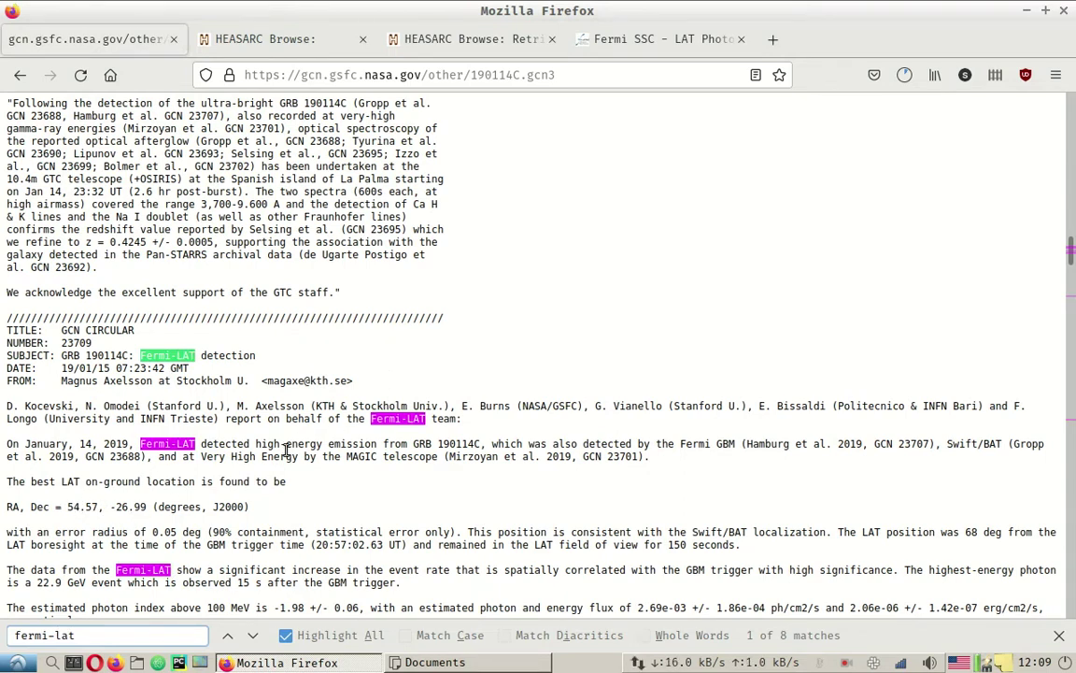
left_click(584, 40)
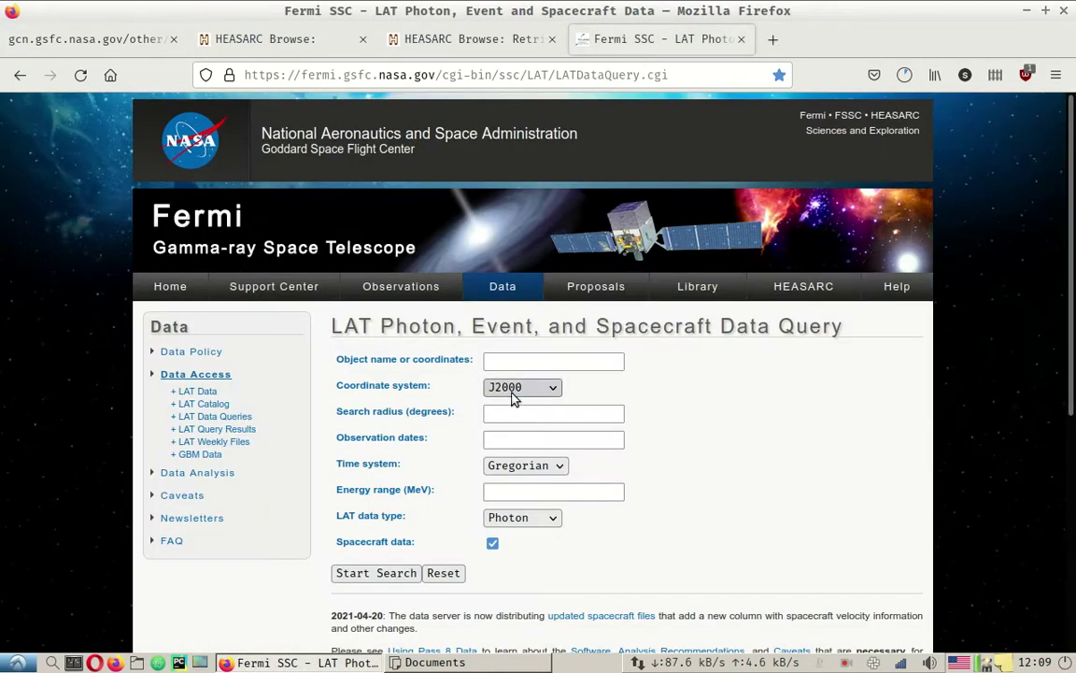
- Set the LAT query's coordinates to 54.57, -26.99 and the search radius to 30 degrees
left_click(542, 363)
type("5")
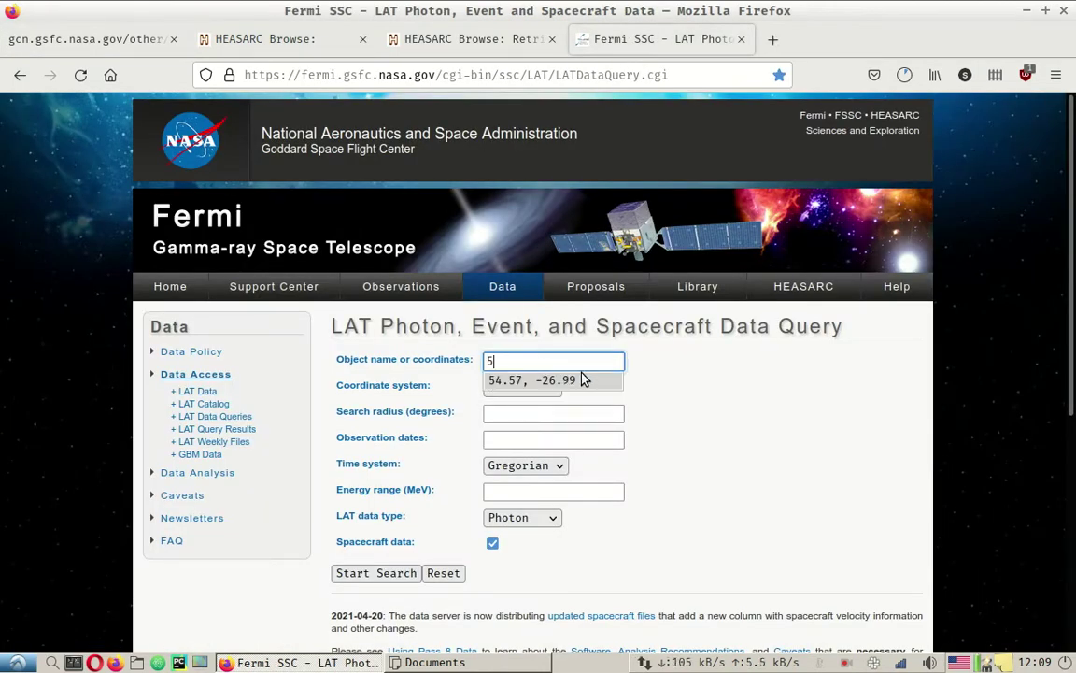
left_click(584, 380)
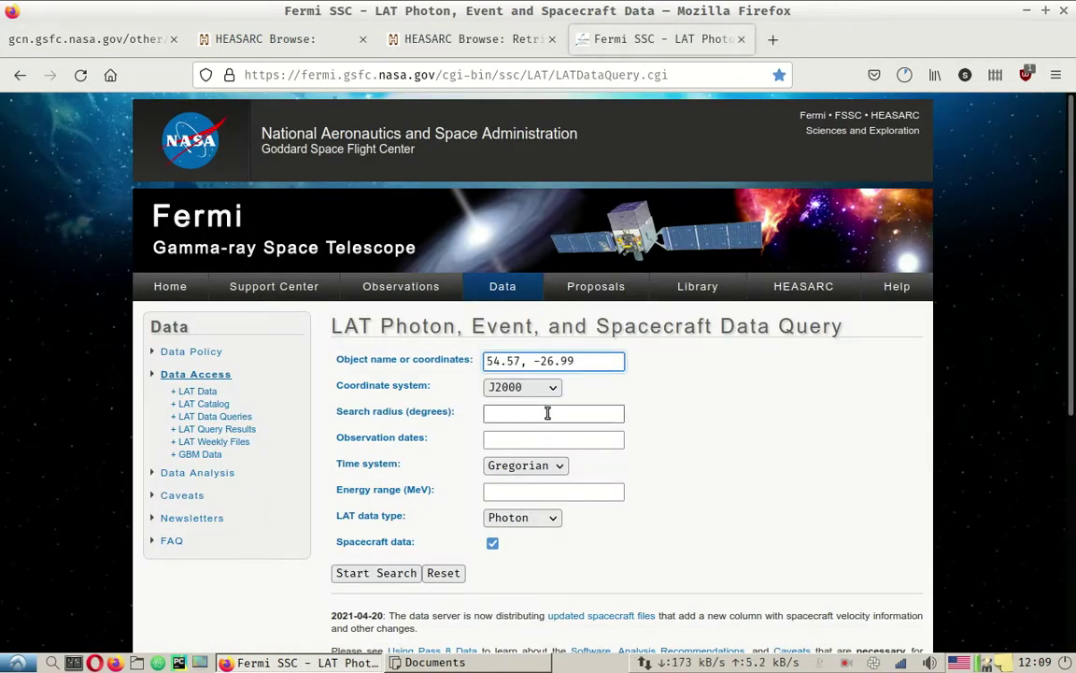
left_click(548, 413)
type("30")
left_click(549, 440)
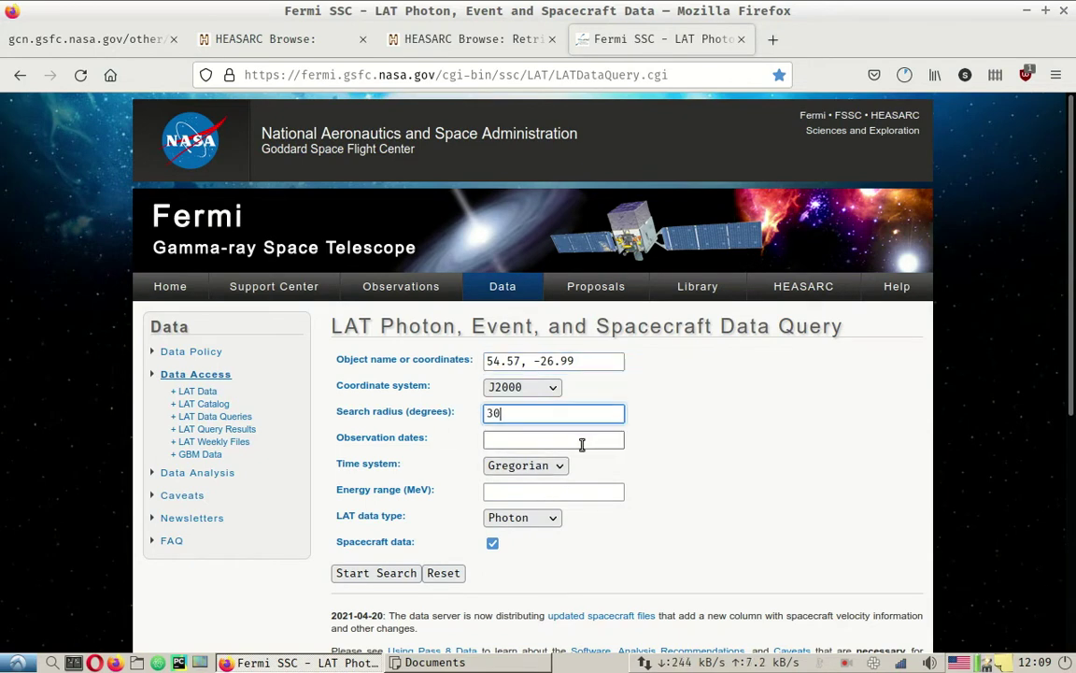
- Search the GCN page for "fermi gbm" and copy the trigger number 569192227 from the Fermi GBM detection circular
left_click(140, 41)
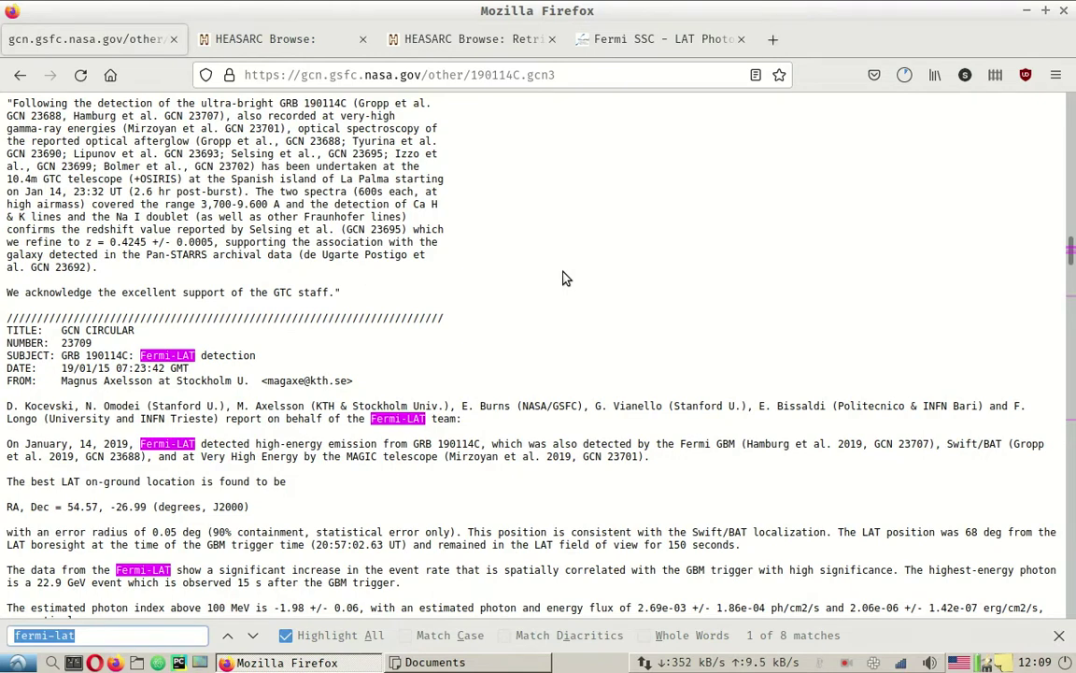
type("fermi gb")
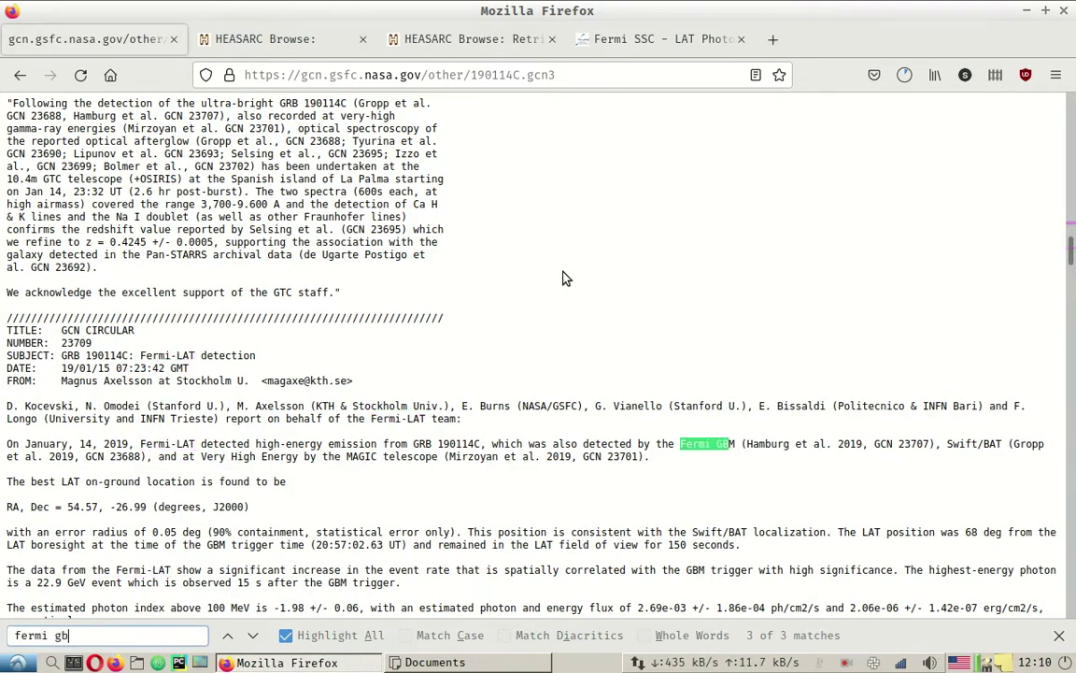
type("m")
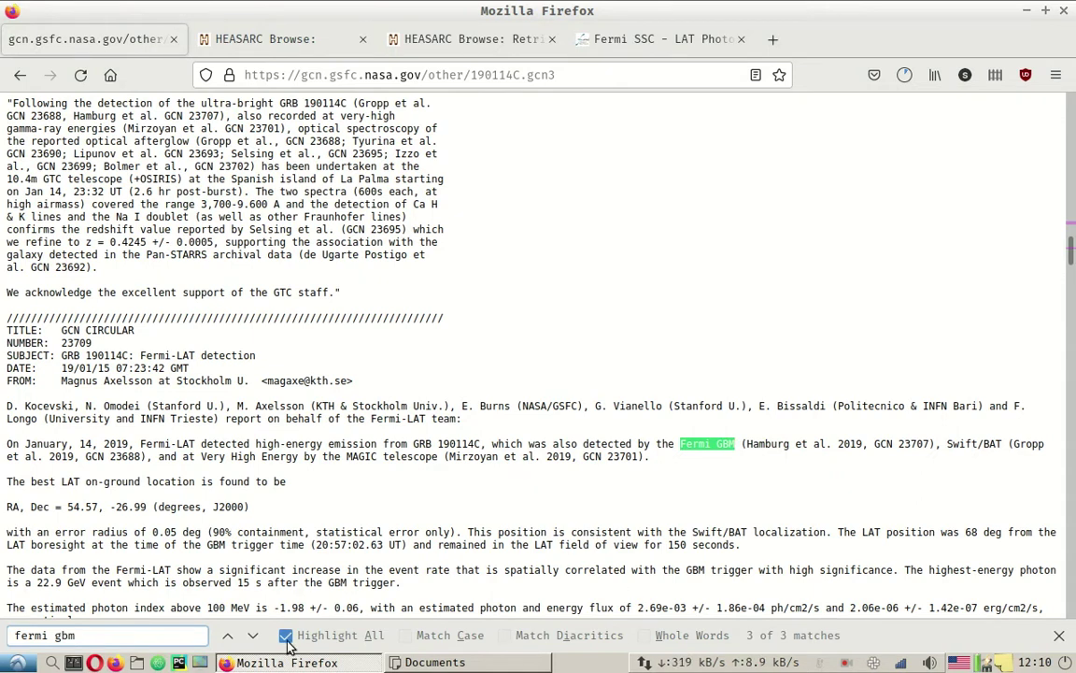
left_click(228, 636)
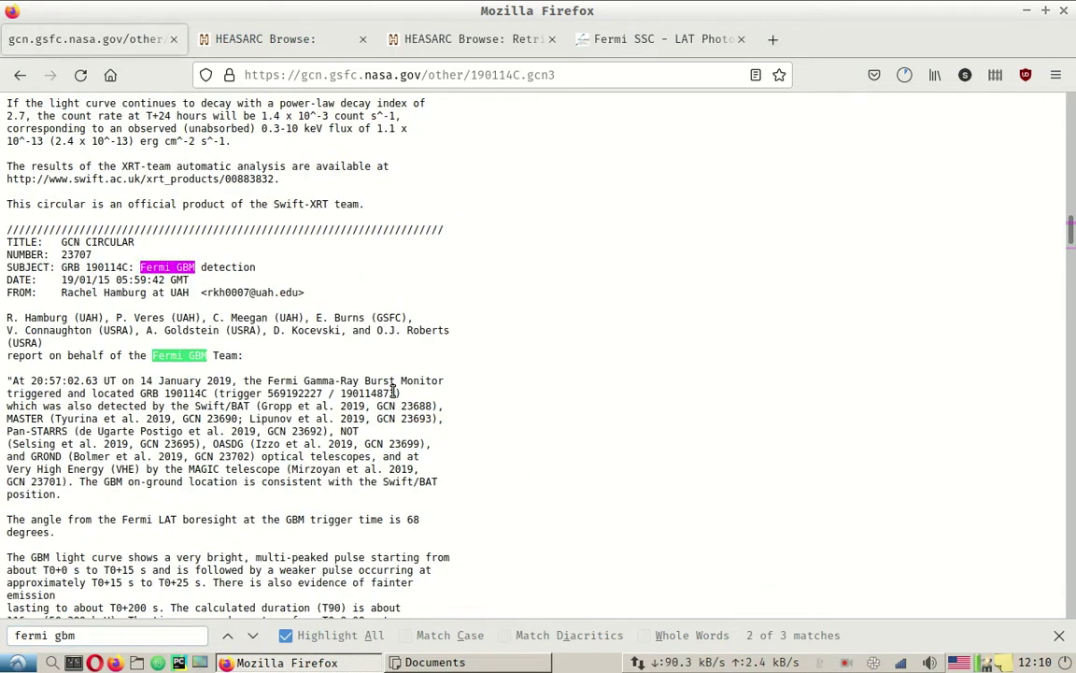
left_click_drag(271, 398, 319, 395)
key("ctrl+c")
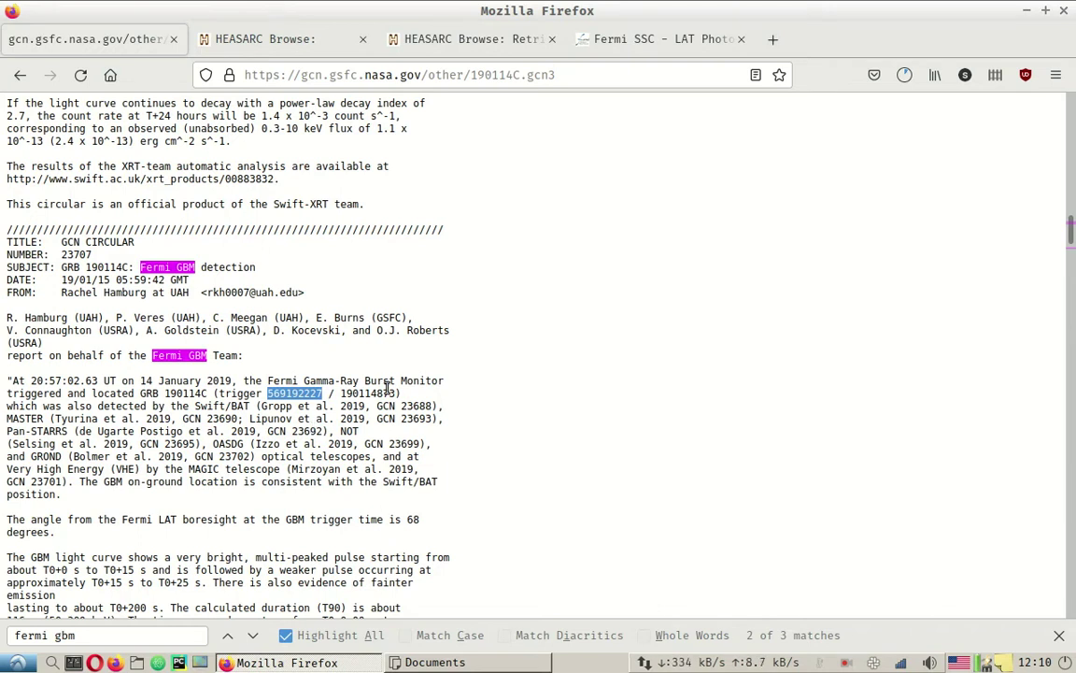
- Back in the LAT query form, set the observation dates to 569187227, 569197227
left_click(627, 42)
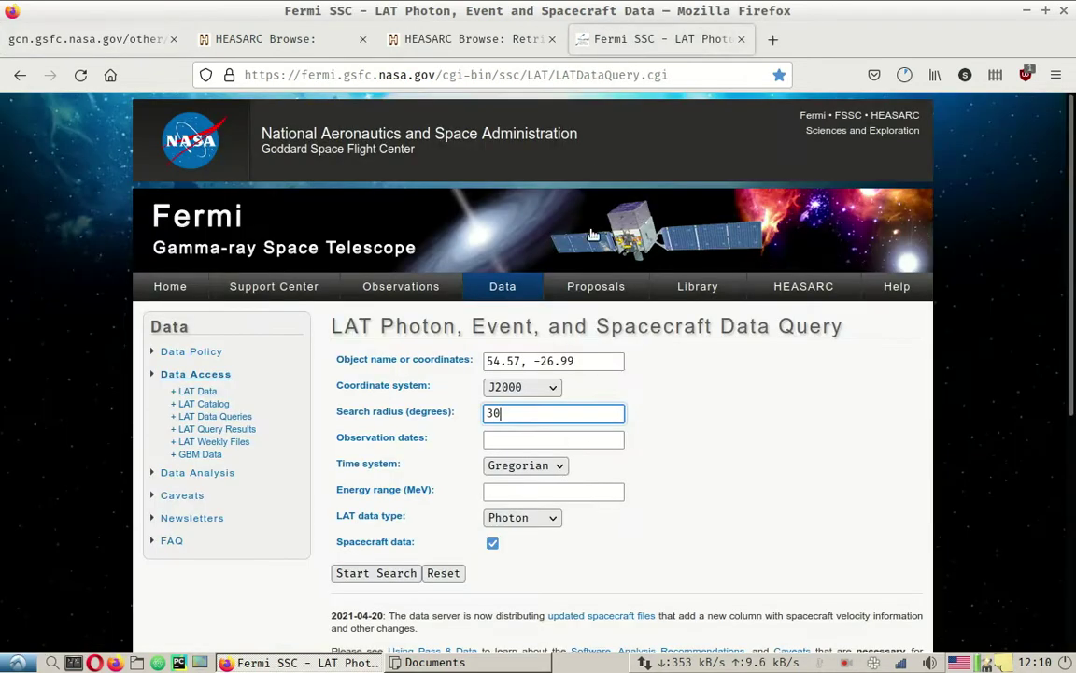
left_click(576, 437)
key("ctrl+v")
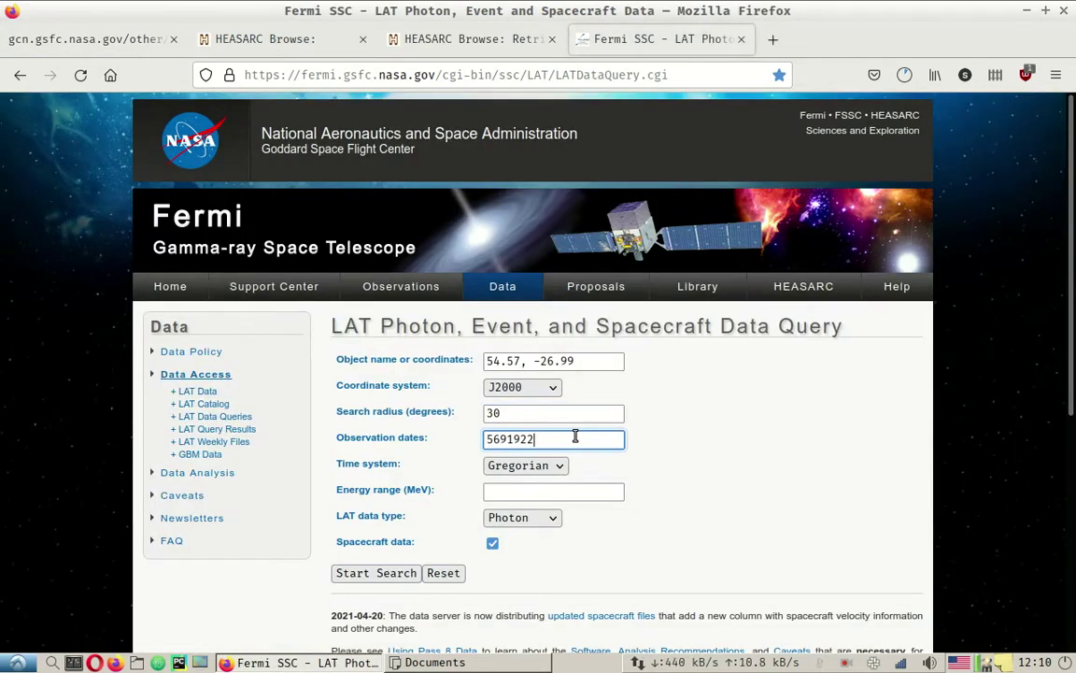
key("BackSpace")
key("BackSpace")
left_click(567, 458)
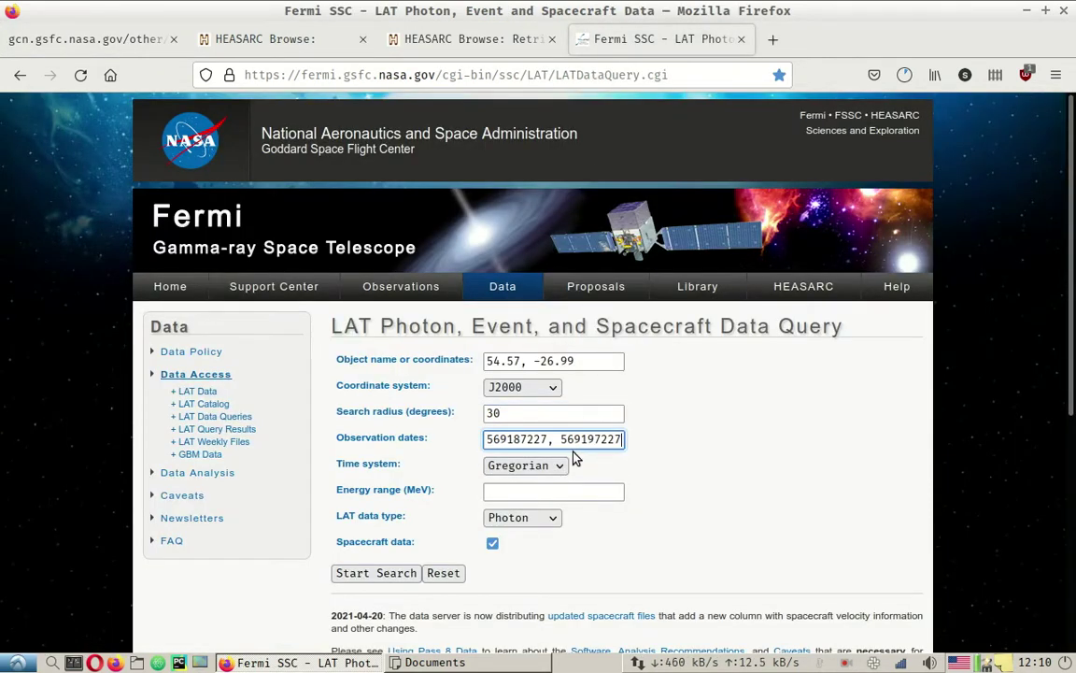
- Set the time system to MET, the energy range to 30, 300000 MeV and the LAT data type to Extended
left_click(559, 467)
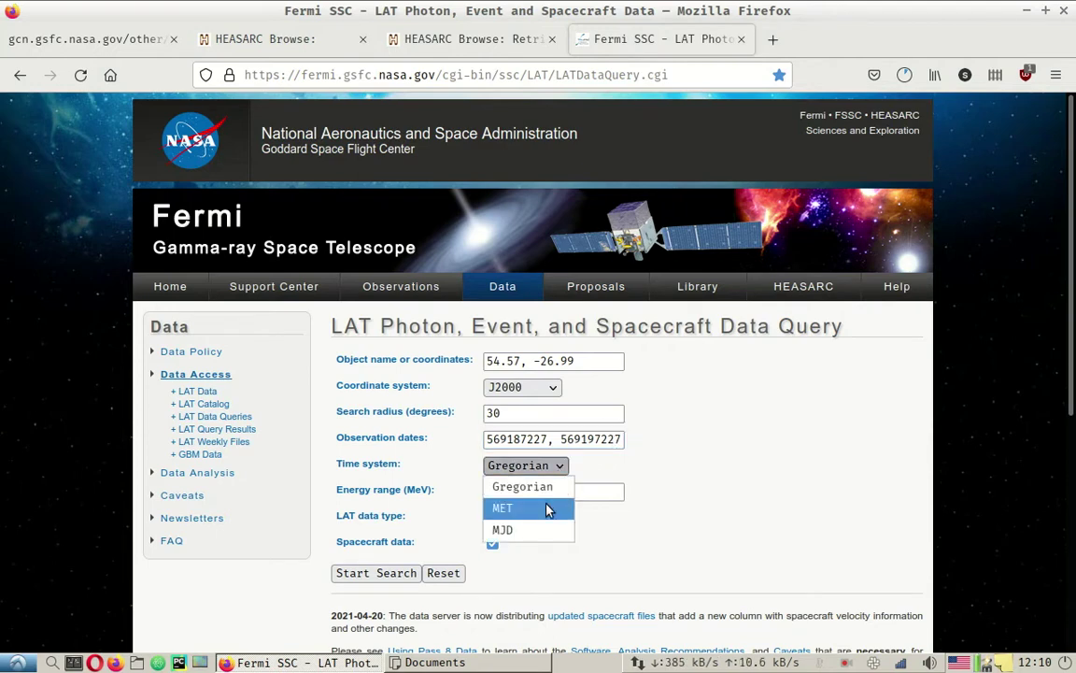
left_click(548, 509)
left_click(601, 492)
type("3")
left_click(598, 512)
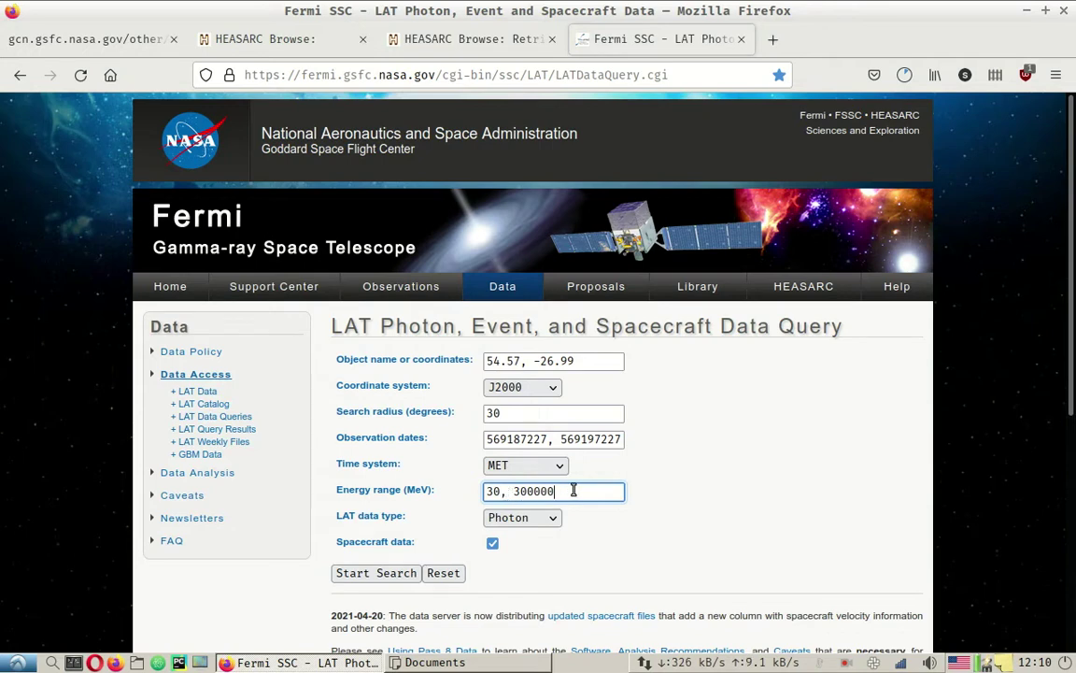
left_click(546, 519)
left_click(539, 561)
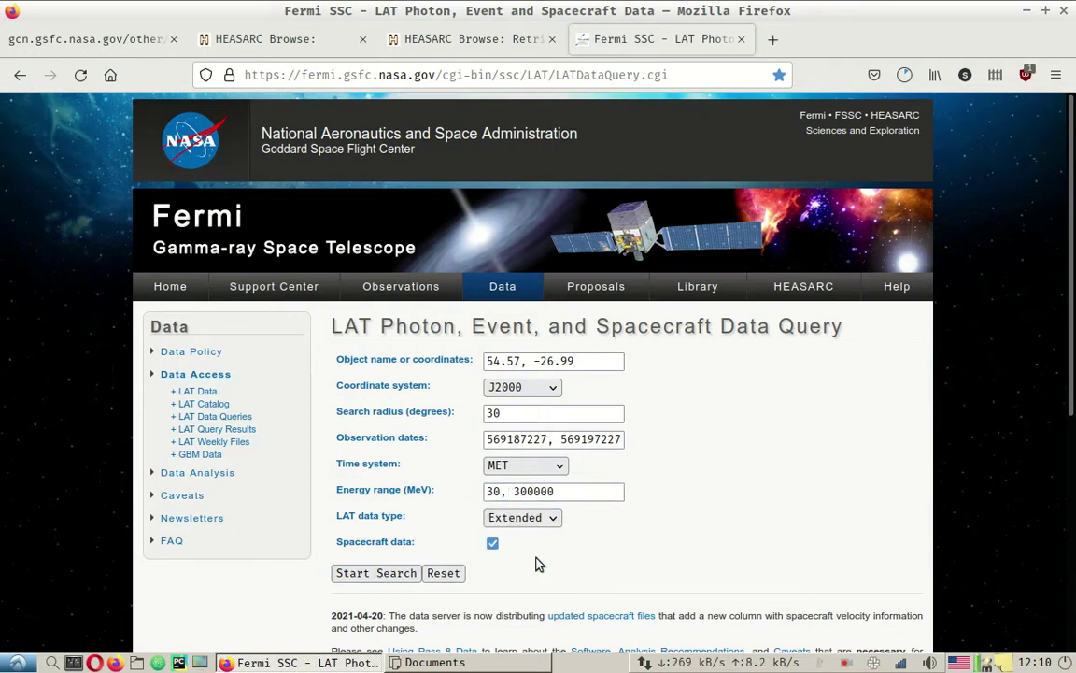
- Submit the LAT data query and open its results page at the list of output files
left_click(396, 577)
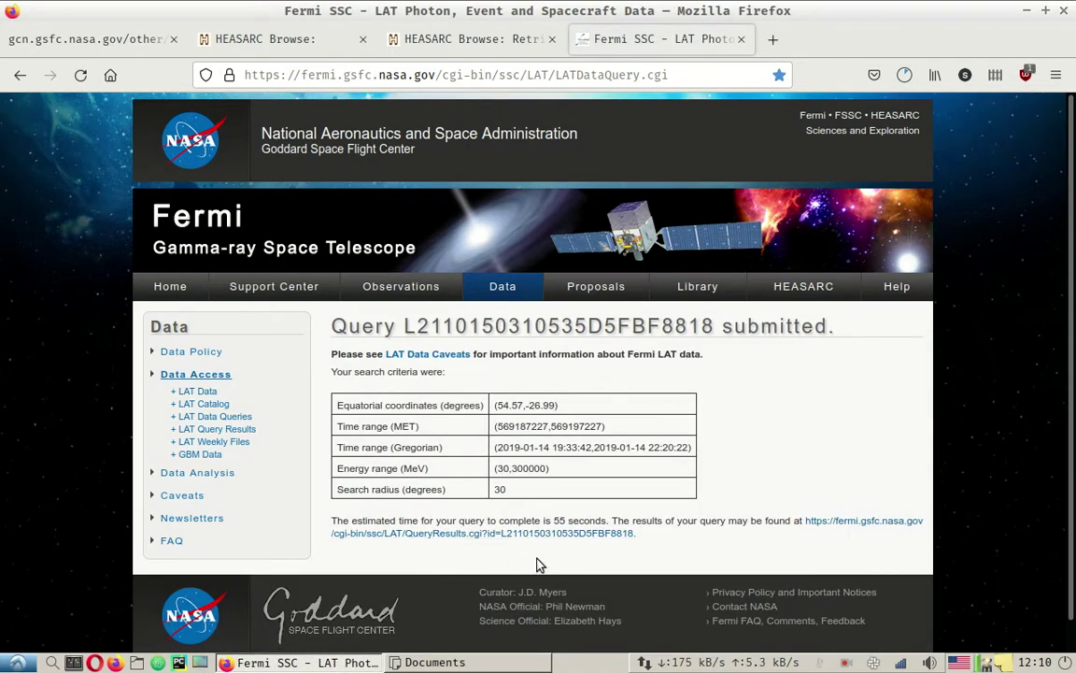
left_click(523, 534)
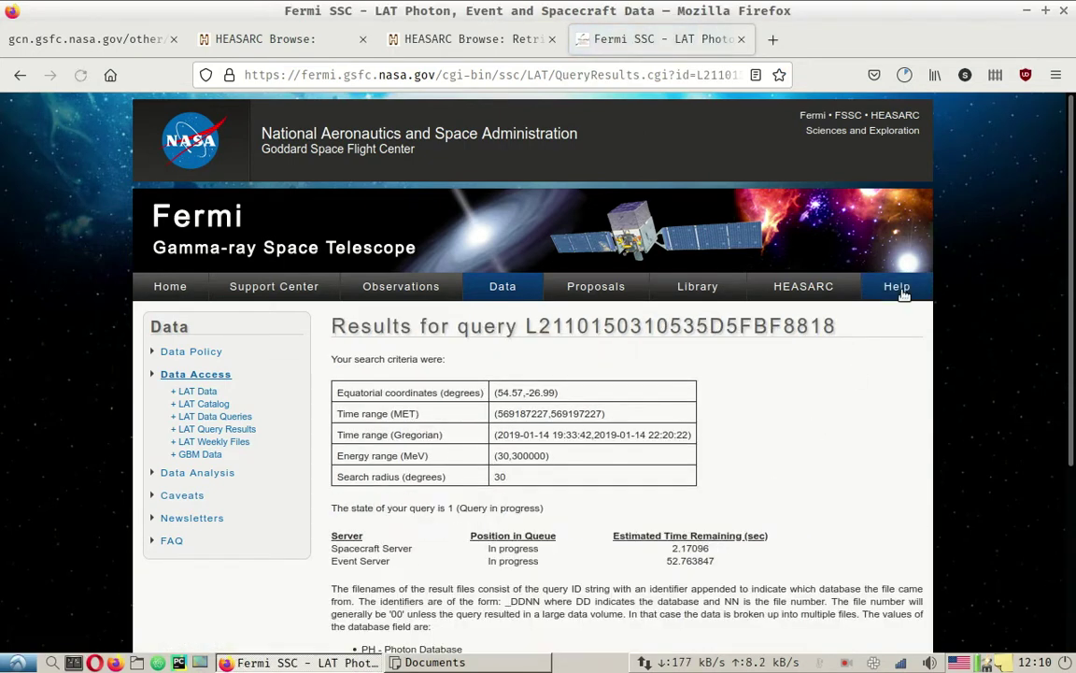
scroll(903, 294, "down", 5)
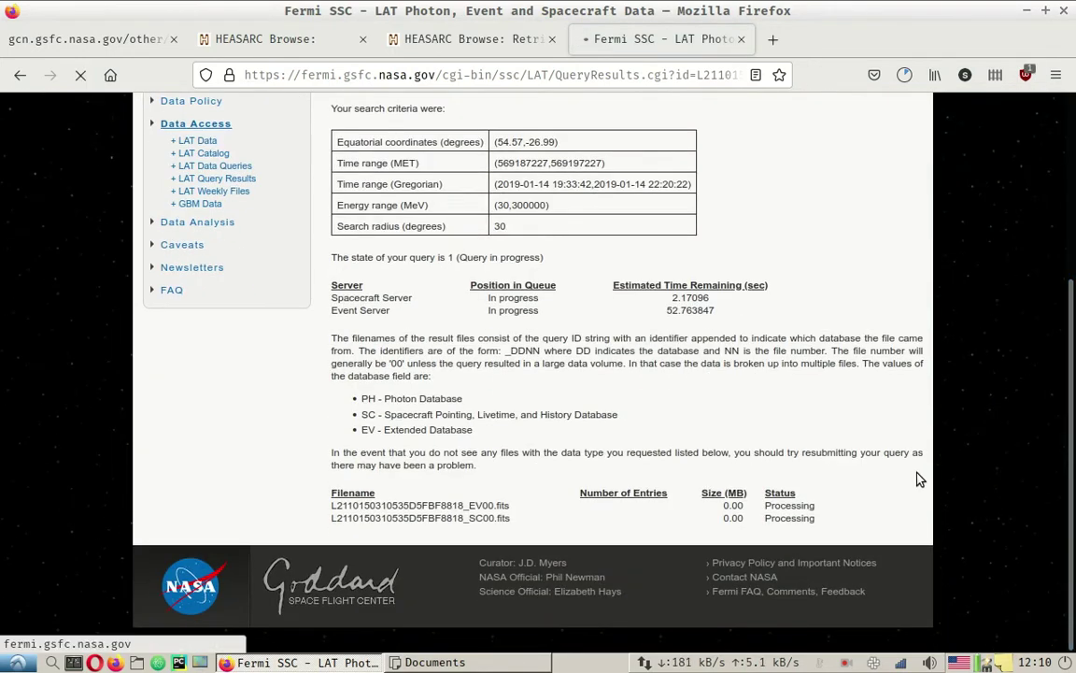
scroll(920, 479, "down", 1)
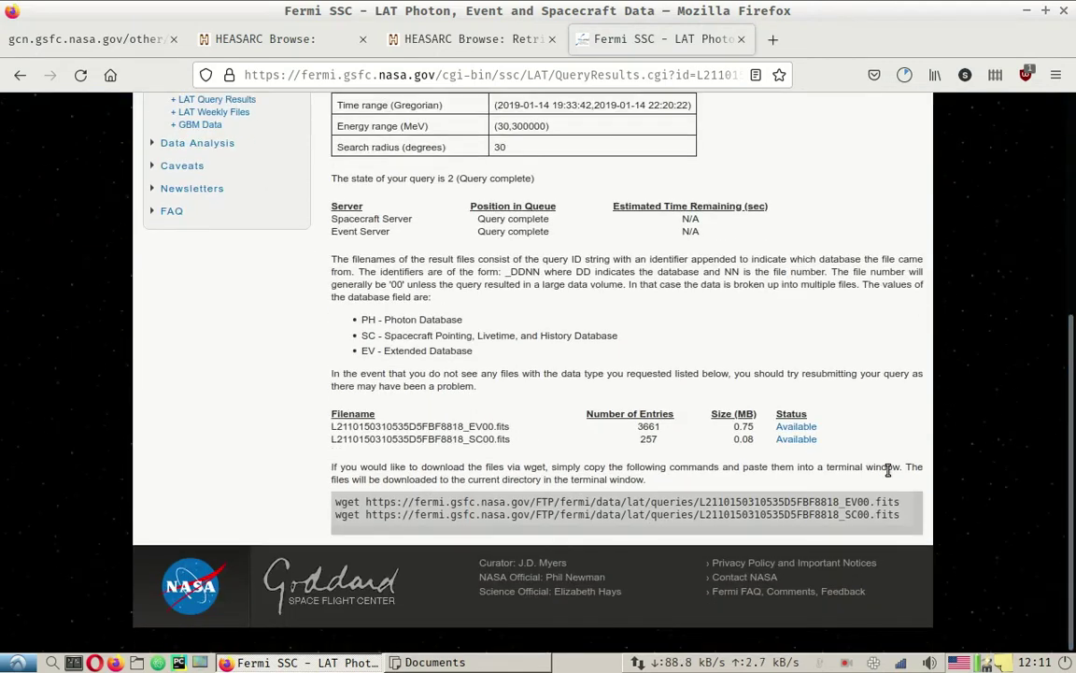
- Copy both wget commands from the results page and run them in a Tilix terminal to download the EV00 and SC00 FITS files
left_click_drag(439, 543, 337, 504)
key("ctrl+alt+t")
middle_click(345, 240)
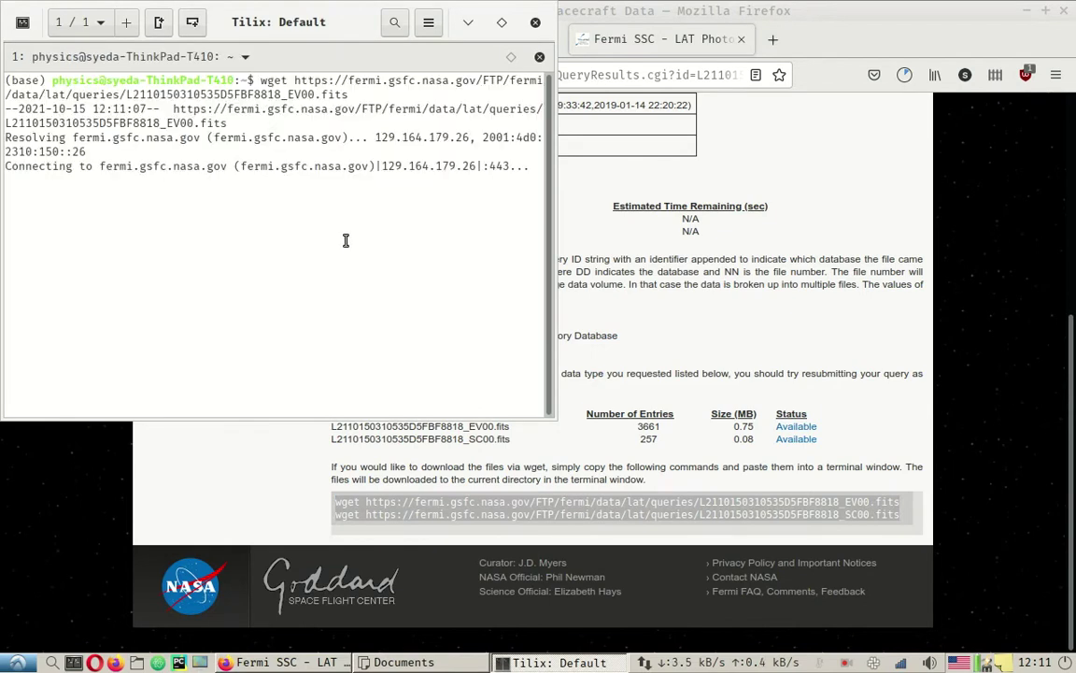
left_click(502, 23)
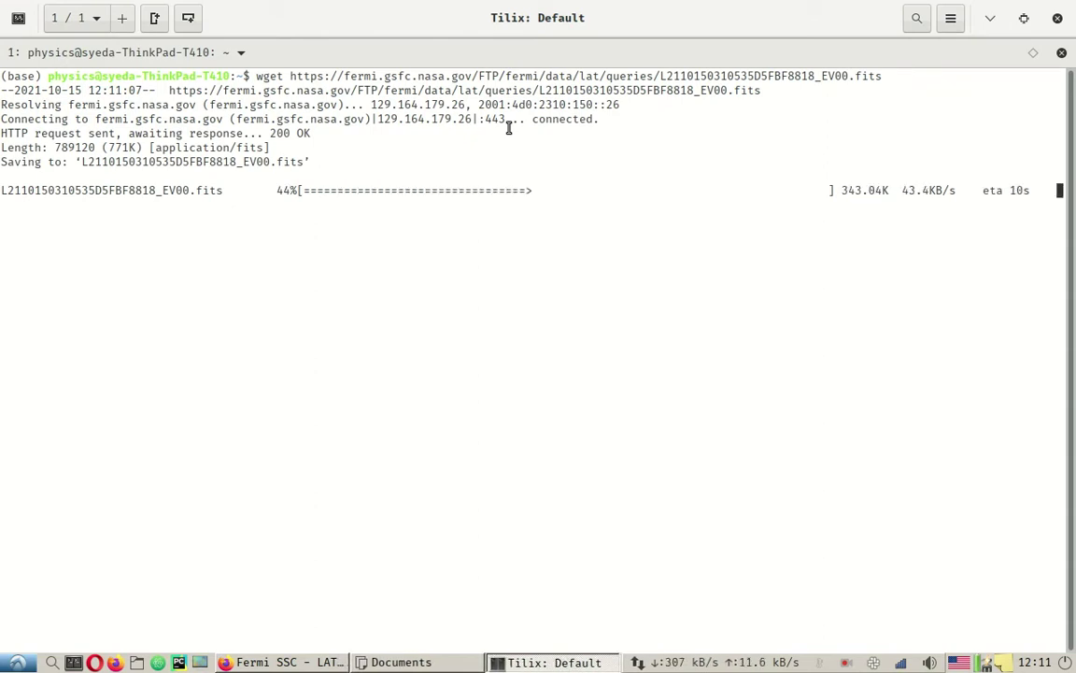
key("ctrl+shift+v")
type("\\")
key("Return")
key("Return")
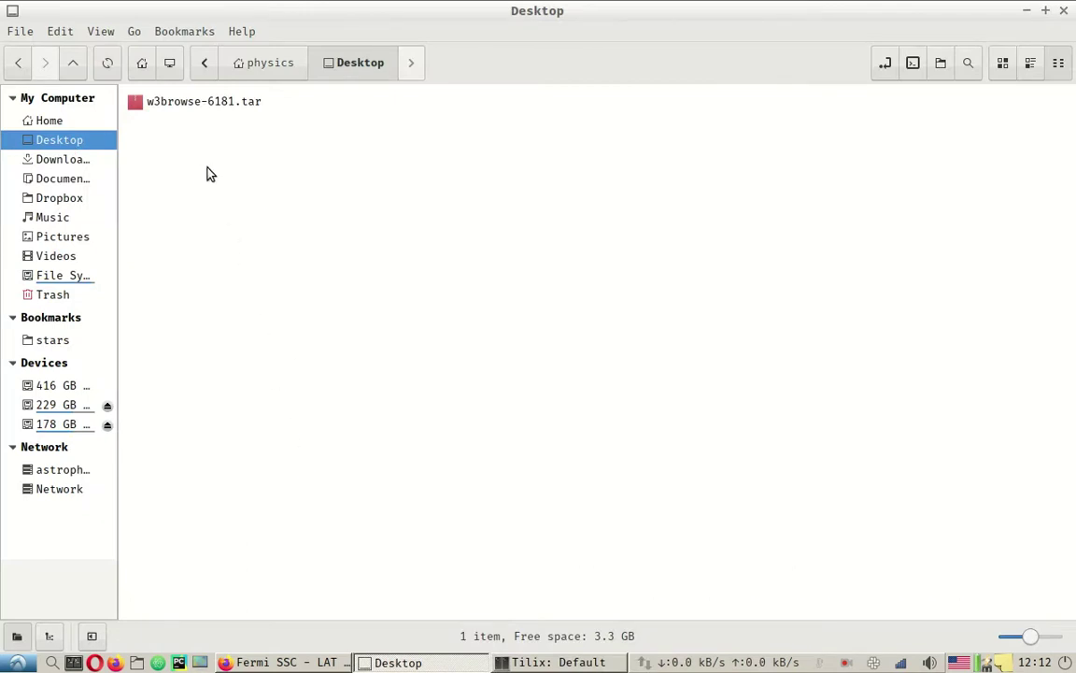
- Extract w3browse-6181.tar into the Desktop folder and delete the archive
right_click(184, 109)
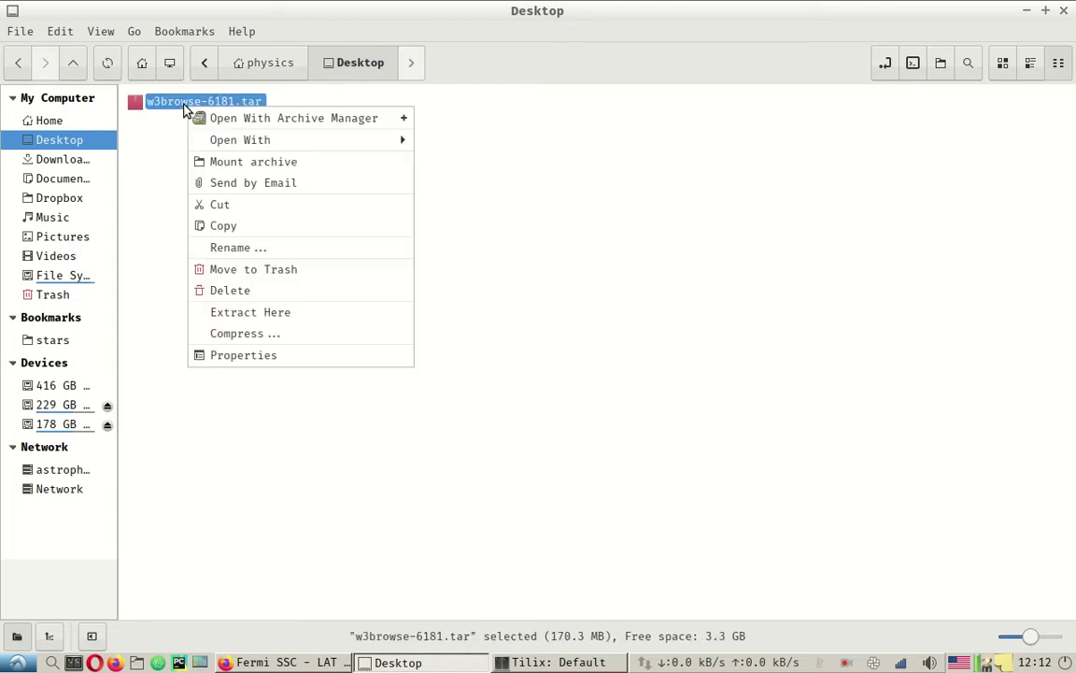
left_click(273, 322)
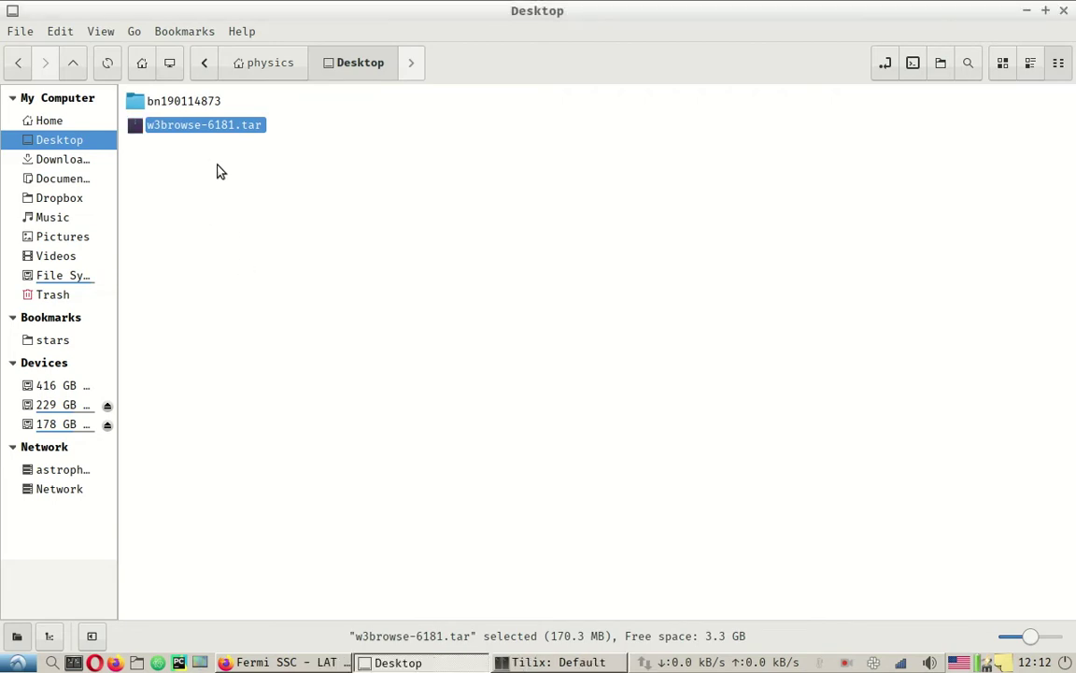
left_click(195, 131)
key("Delete")
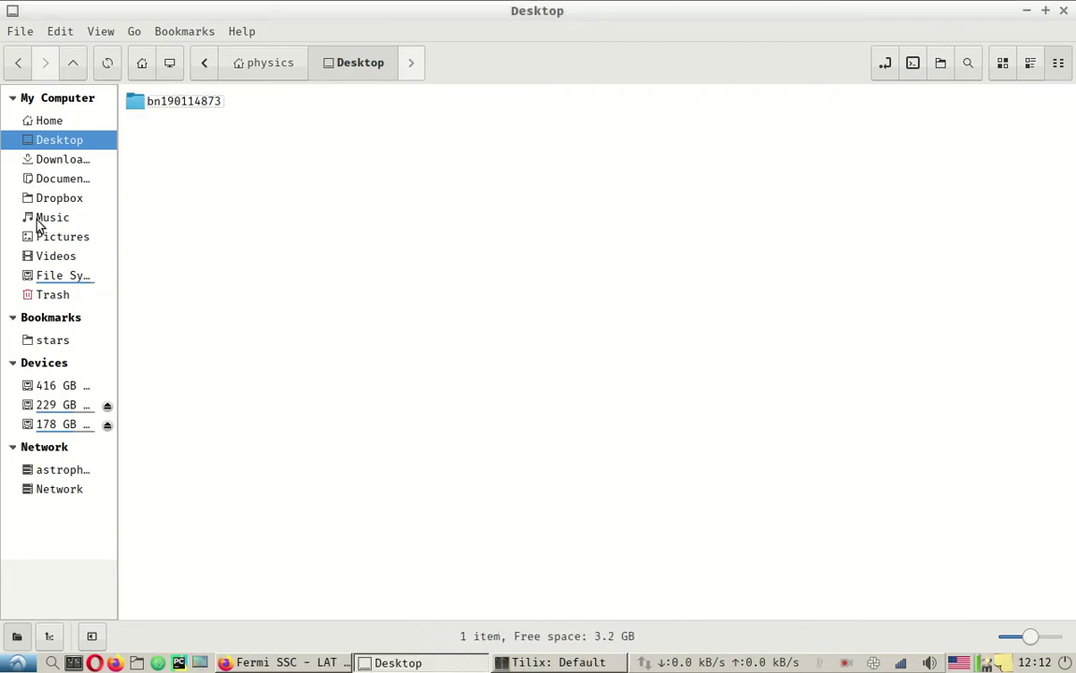
- Move the two downloaded EV00 and SC00 FITS files from Home into a new folder named lat inside Desktop/bn190114873
left_click(42, 120)
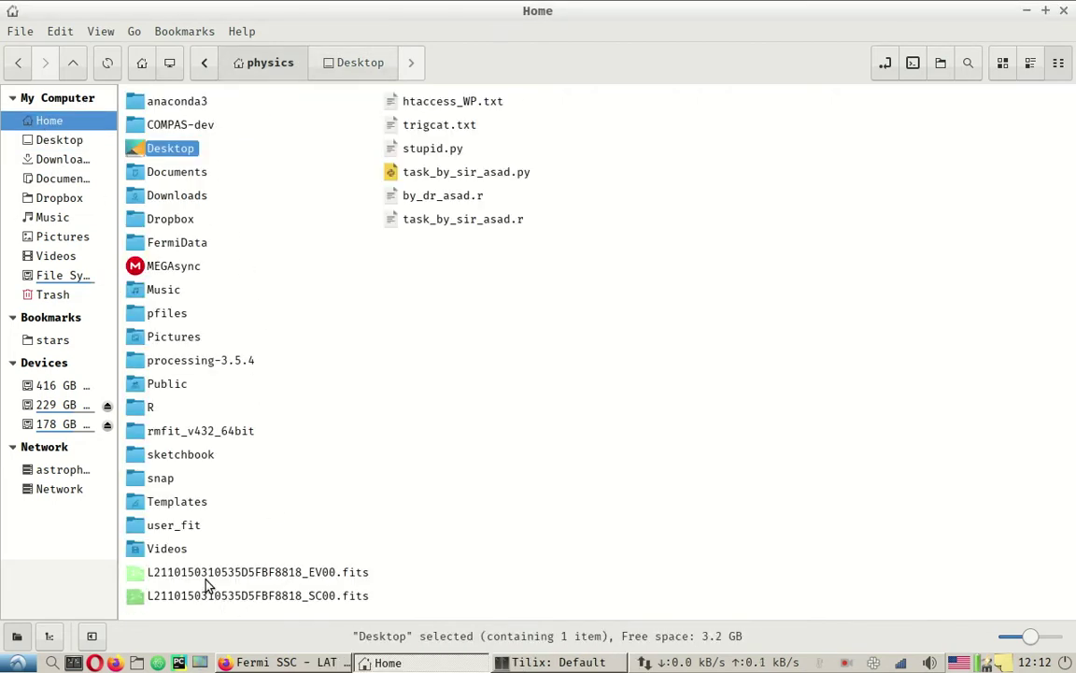
left_click(250, 572)
left_click(260, 598, "shift")
key("ctrl+x")
double_click(175, 148)
double_click(179, 102)
key("ctrl+shift+n")
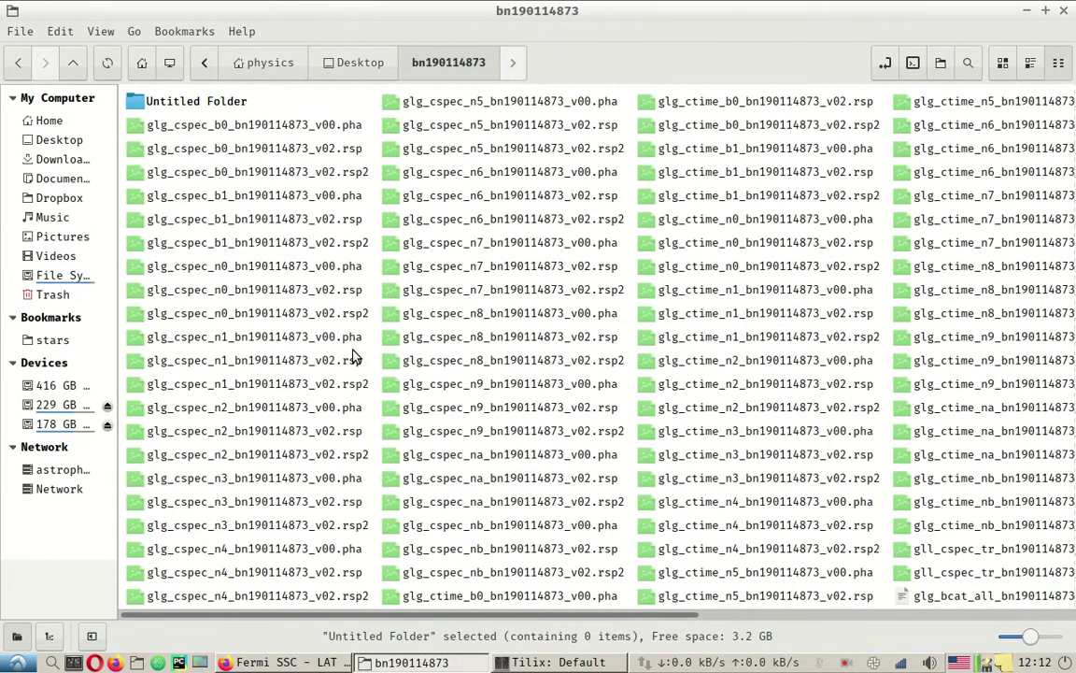
type("lat")
key("Return")
key("Return")
key("ctrl+v")
key("alt+Up")
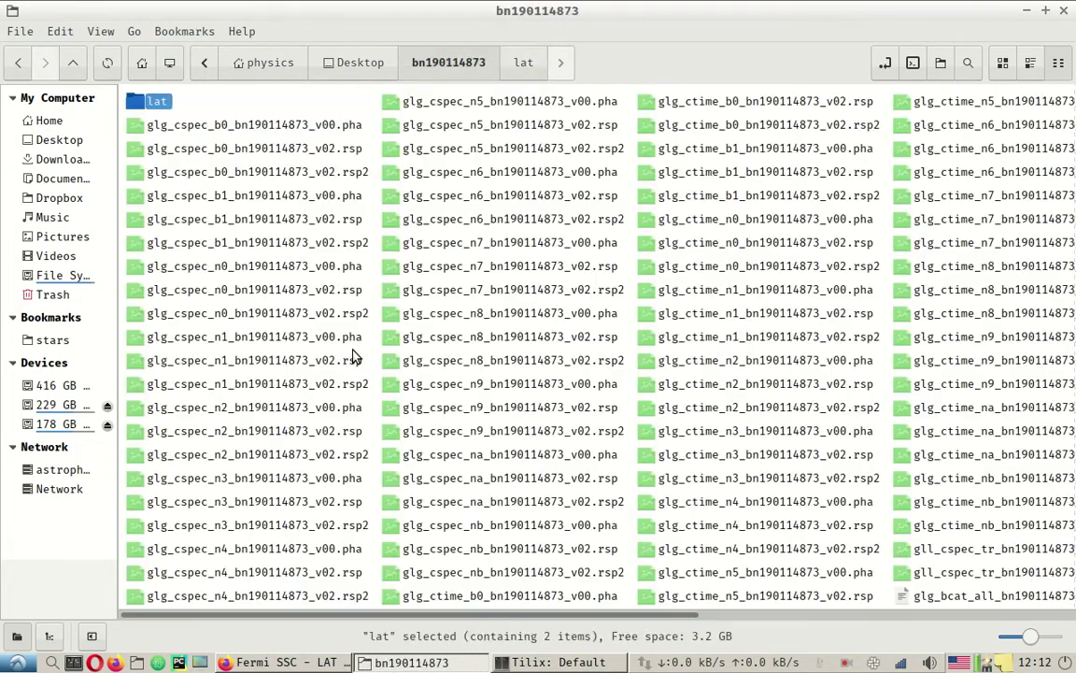
- Create a folder named gbm inside bn190114873
key("ctrl+shift+n")
type("gbm")
key("Return")
- Move all loose GBM data files in bn190114873 into the gbm folder and return to bn190114873
key("Down")
key("Down")
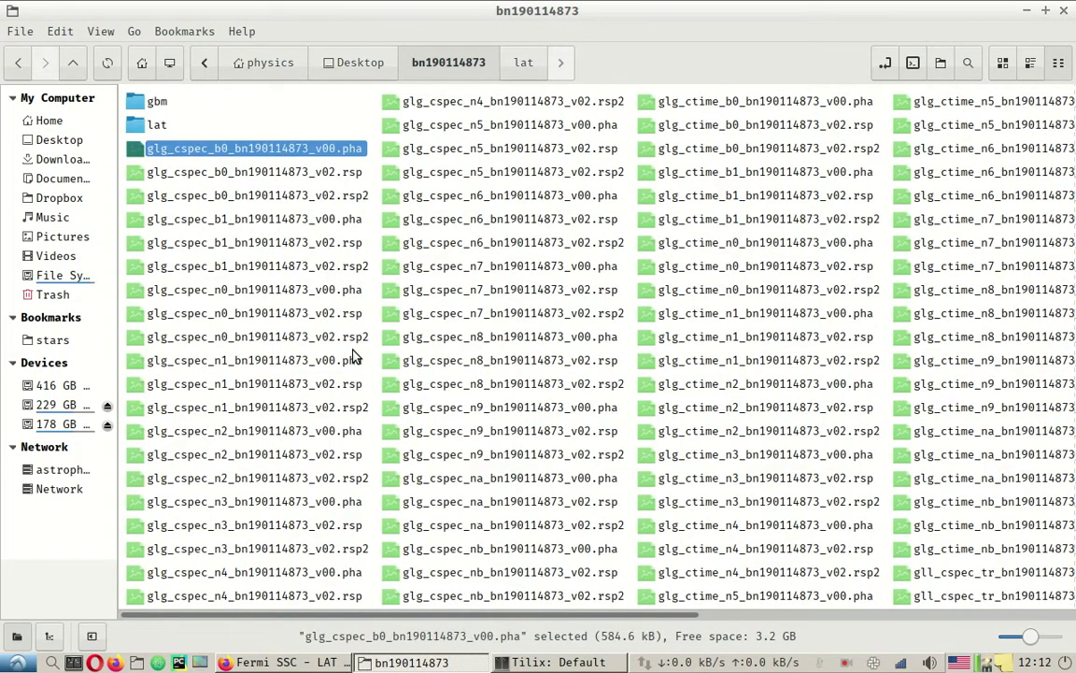
key("shift+End")
key("ctrl+x")
key("Page_Up")
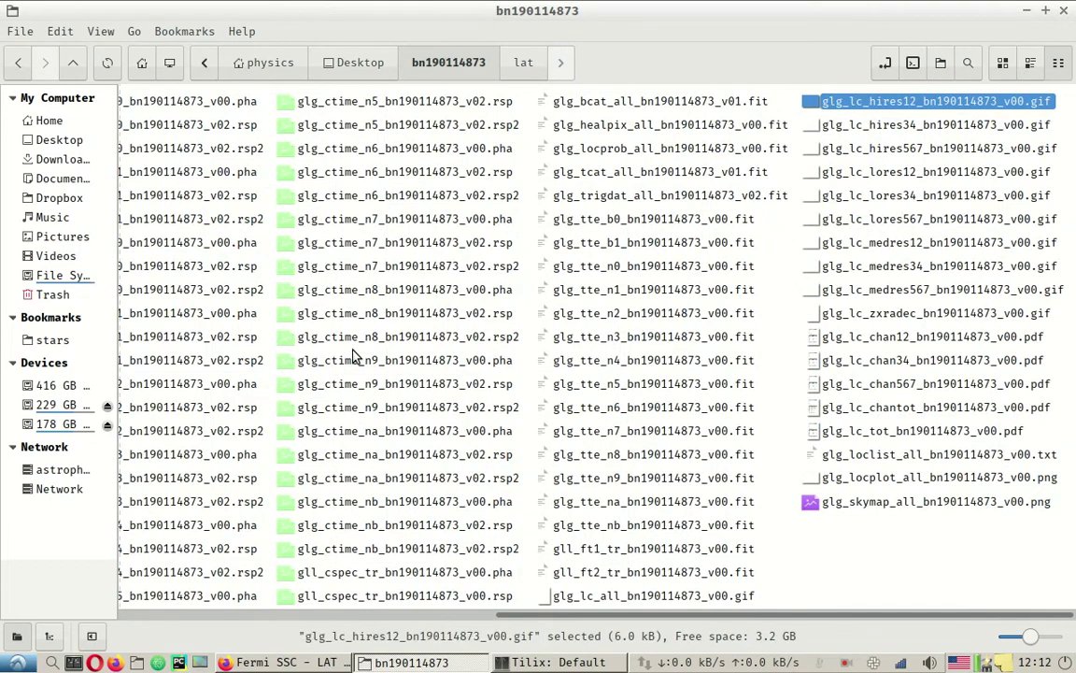
key("Down")
key("Left")
key("Page_Up")
key("Left")
key("Home")
key("Down")
key("Up")
key("Return")
key("ctrl+a")
key("BackSpace")
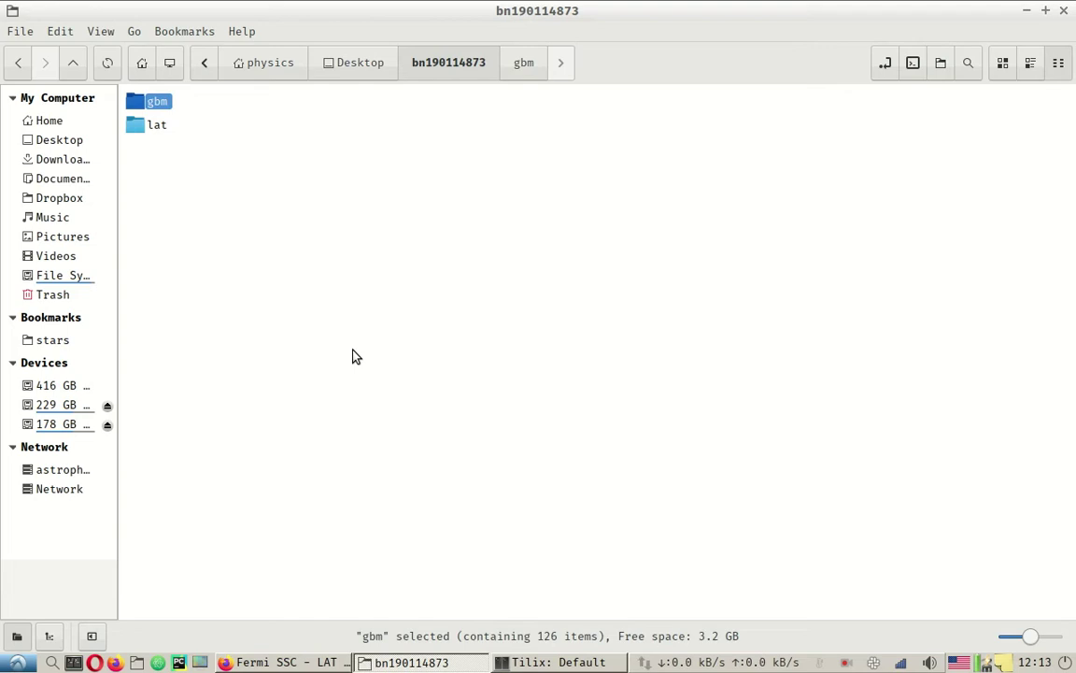
- Move the gbm folder from bn190114873 into the FermiData folder in Home
key("ctrl+x")
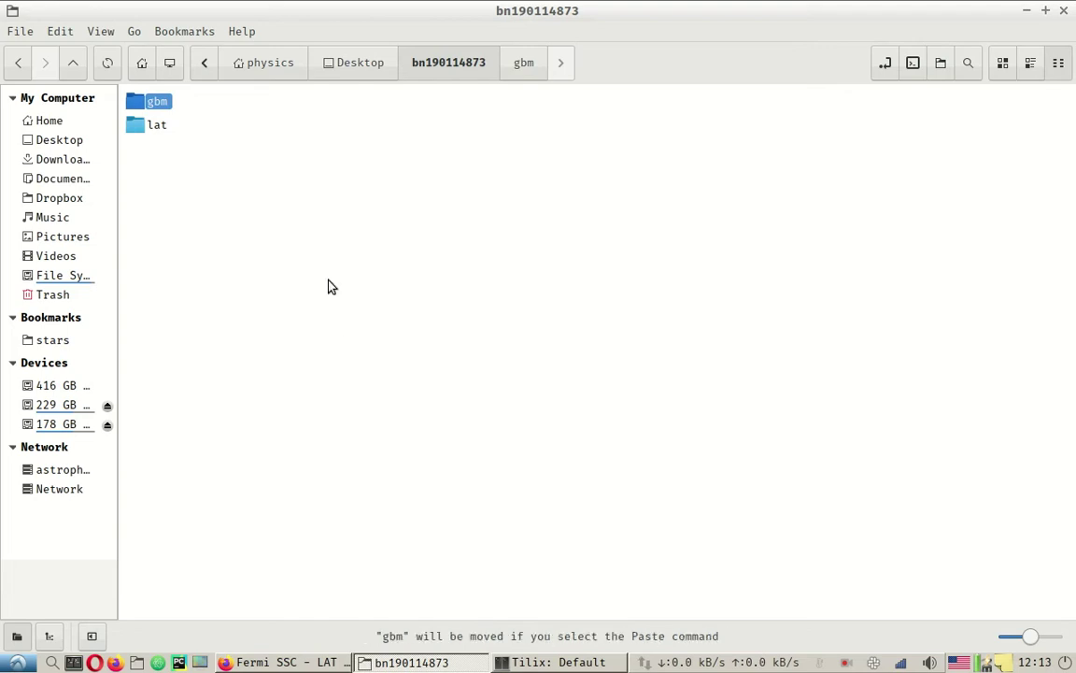
left_click(55, 121)
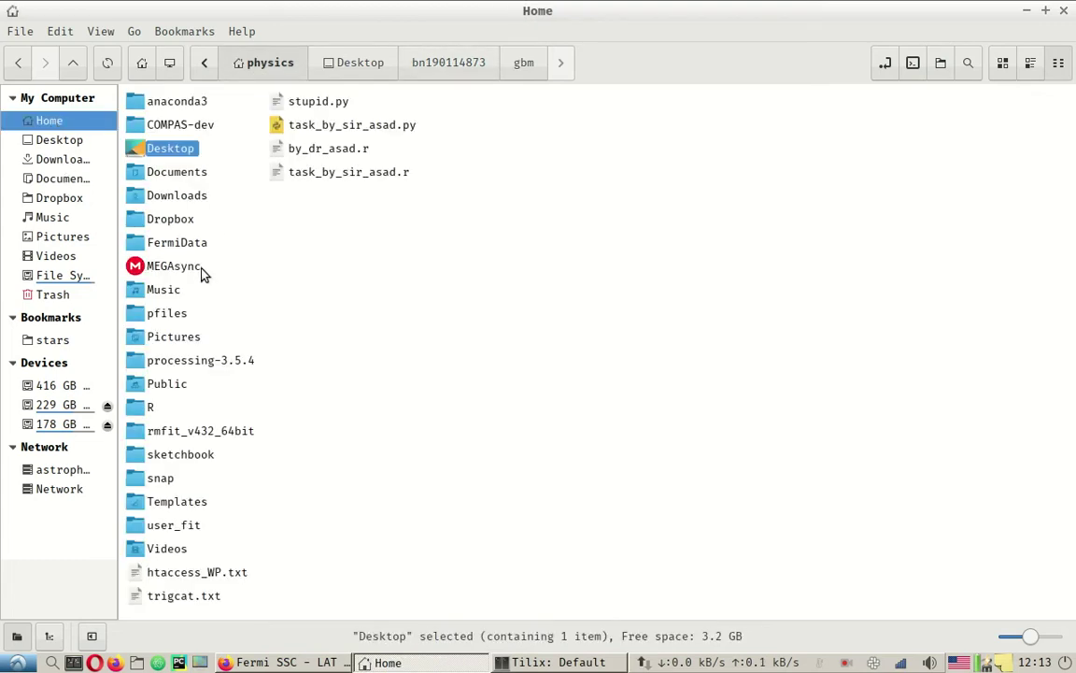
double_click(168, 243)
key("ctrl+v")
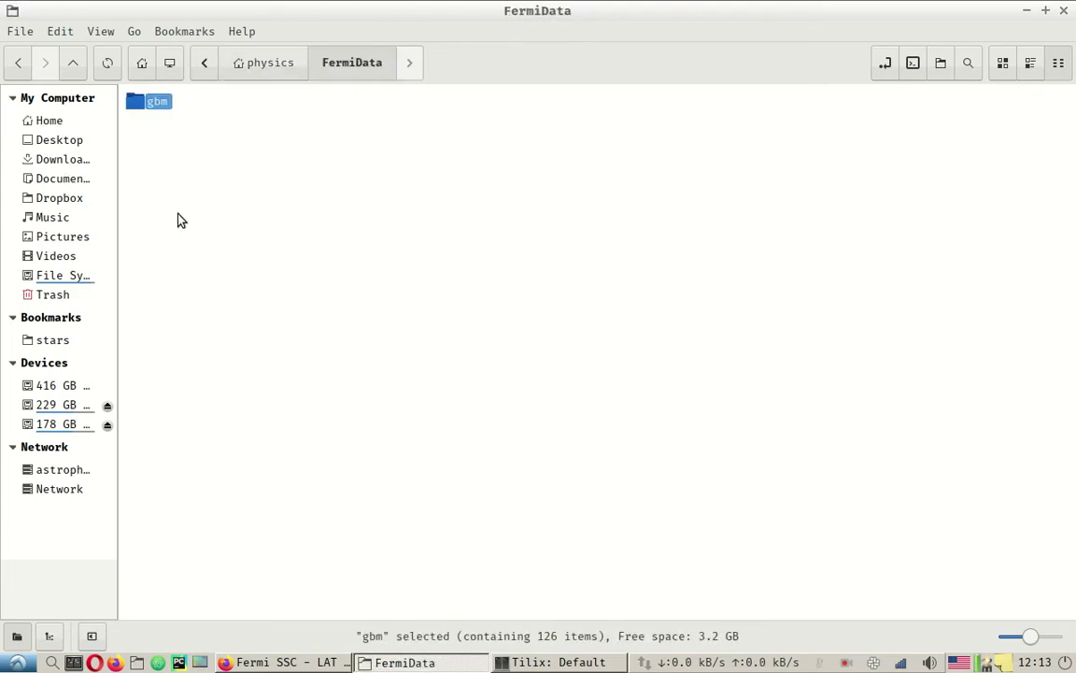
- Return to the lat folder inside bn190114873 and switch to the Tilix terminal
key("alt+Left")
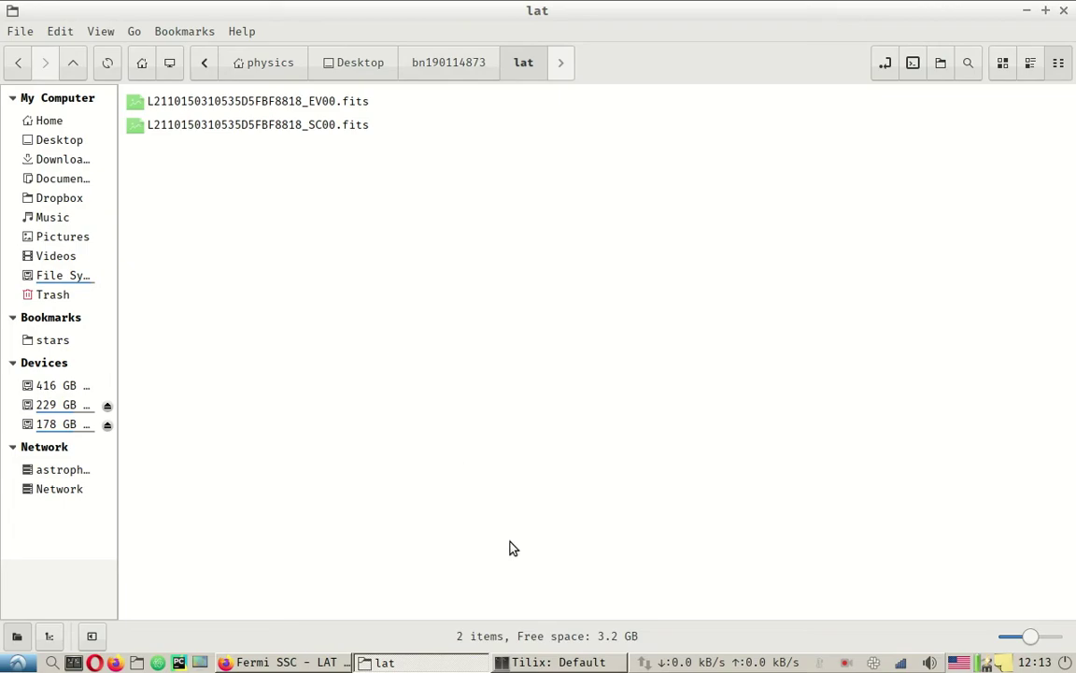
key("alt+Tab")
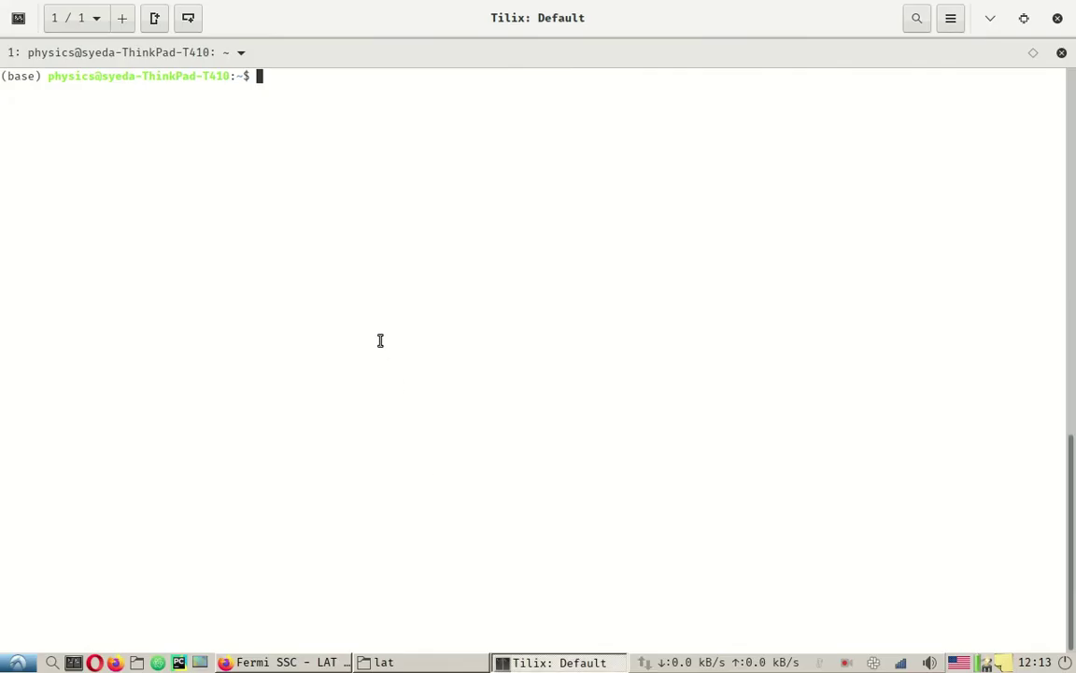
- Activate the fermi conda environment, clear the terminal, and launch gtburst in a maximized window
type("conda activat")
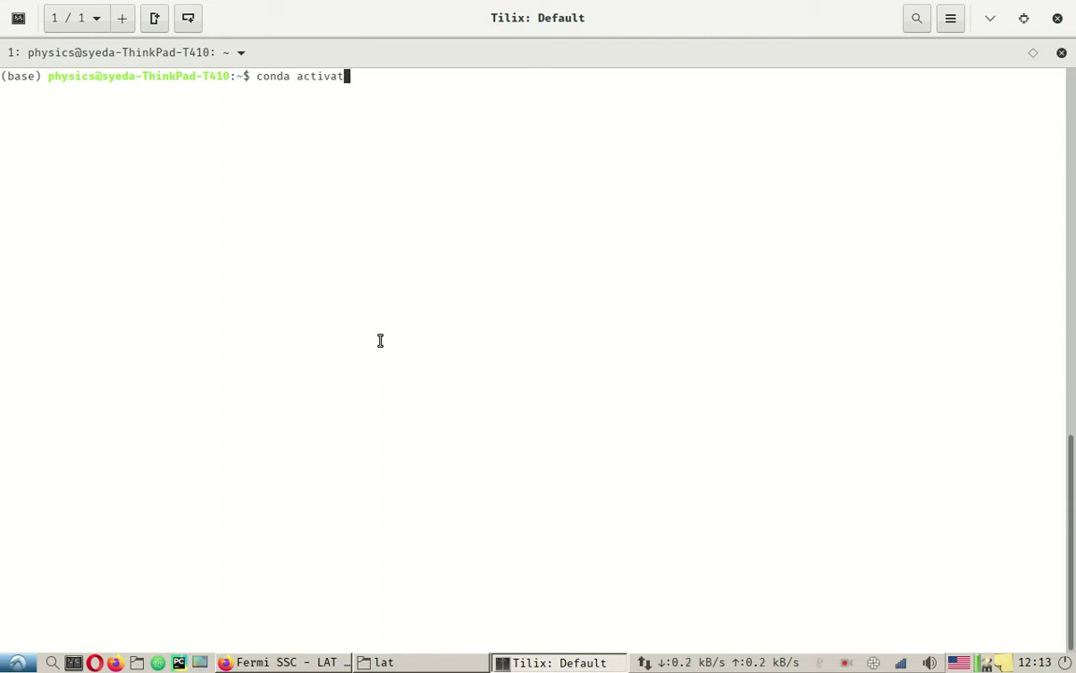
type("e fermi && clear")
key("Return")
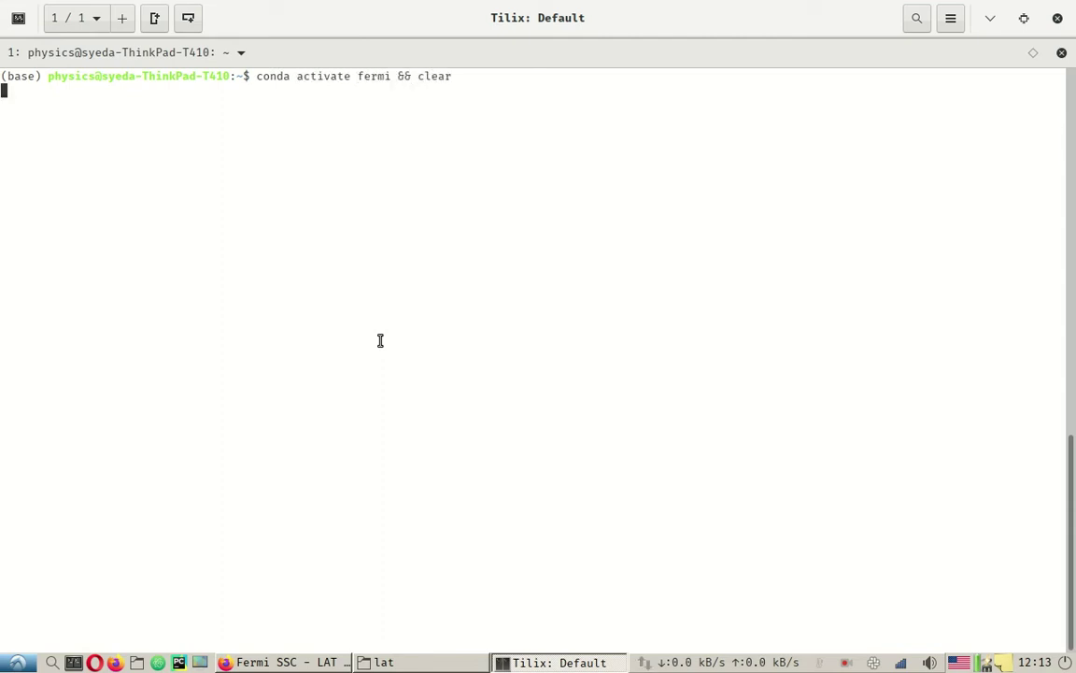
type("gtburst")
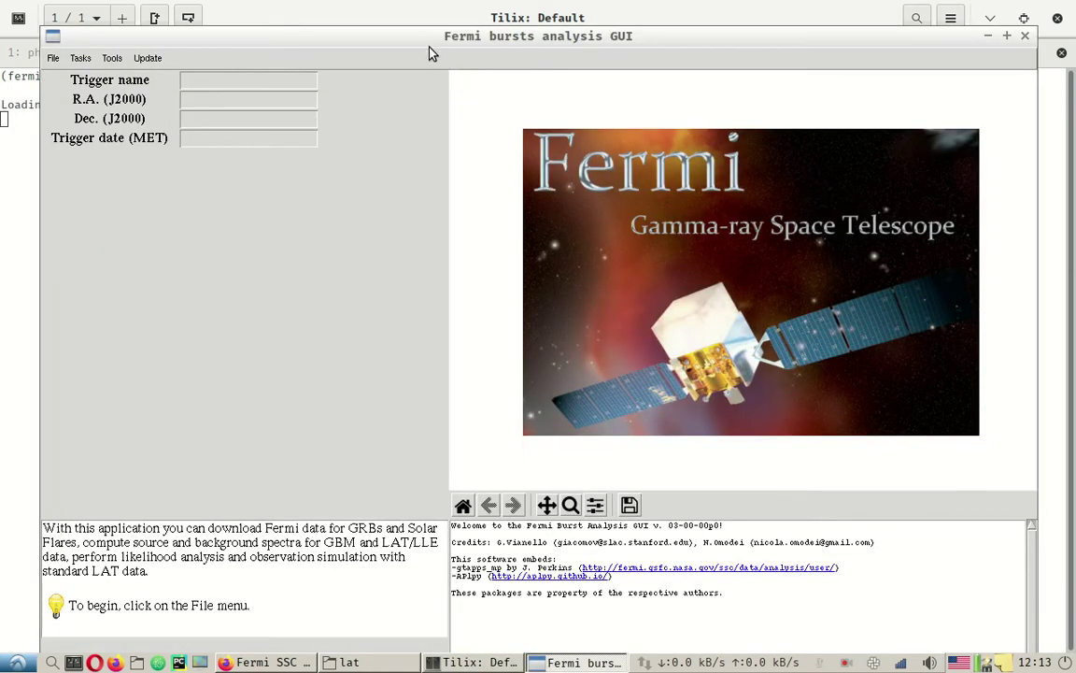
double_click(386, 45)
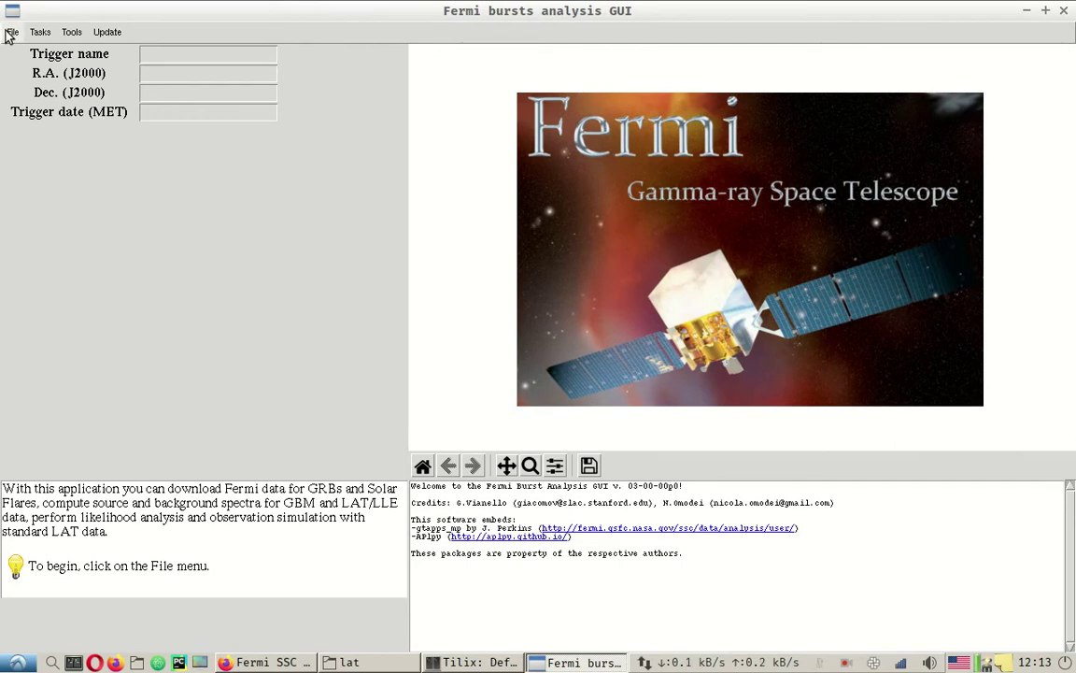
- Open the trigger dataset download form and bring up the list of all available triggers
left_click(11, 32)
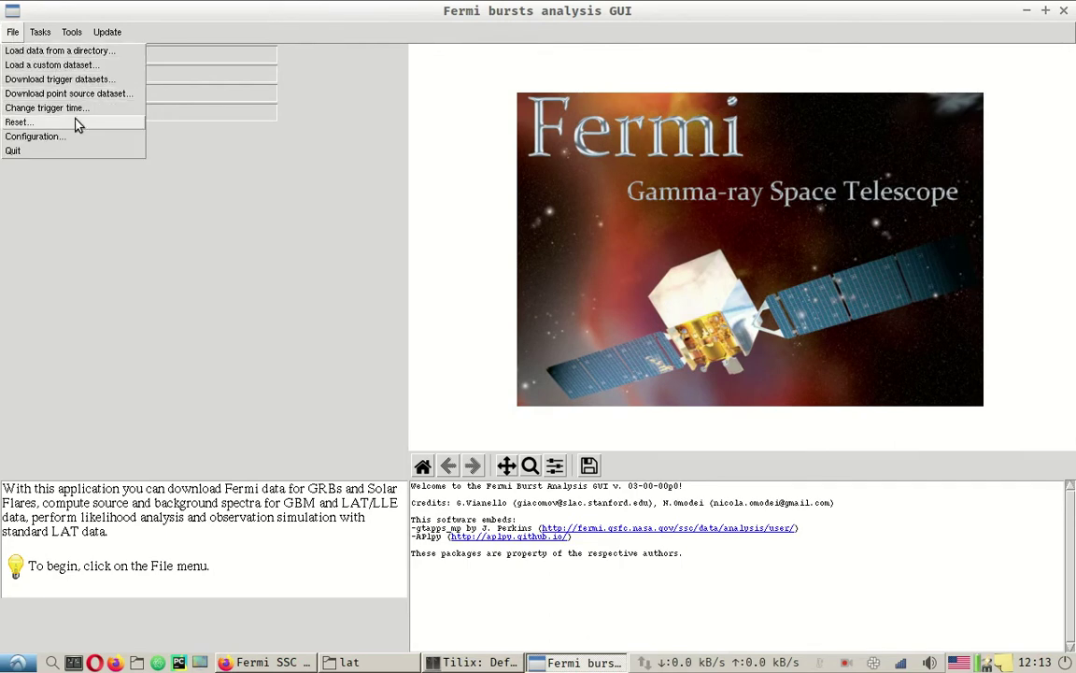
left_click(62, 80)
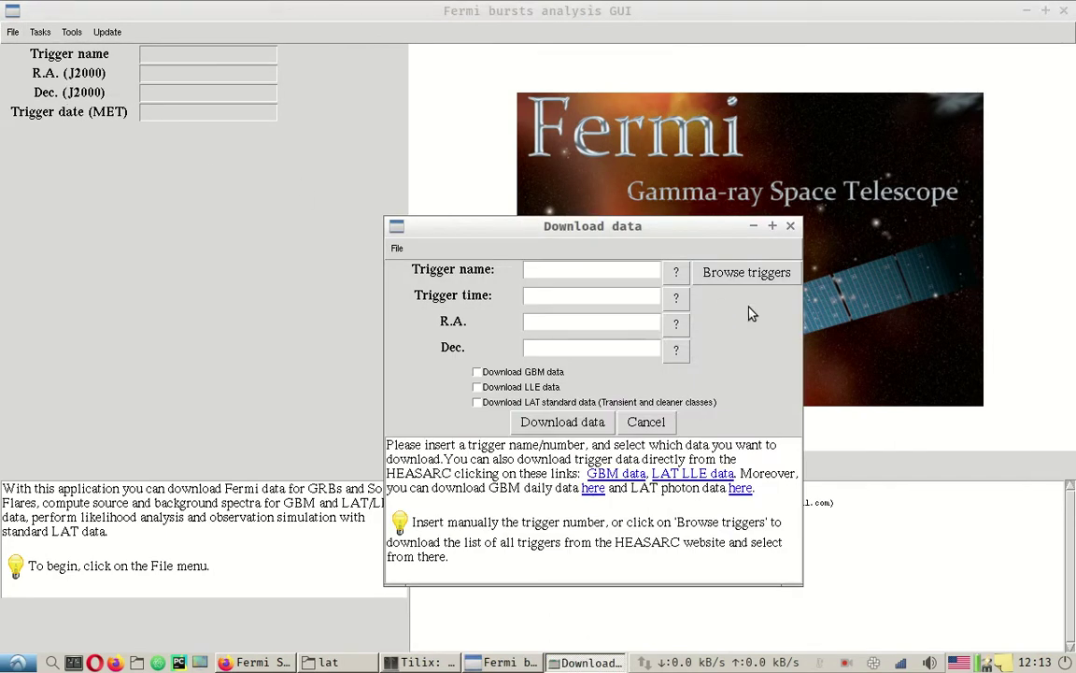
left_click(764, 280)
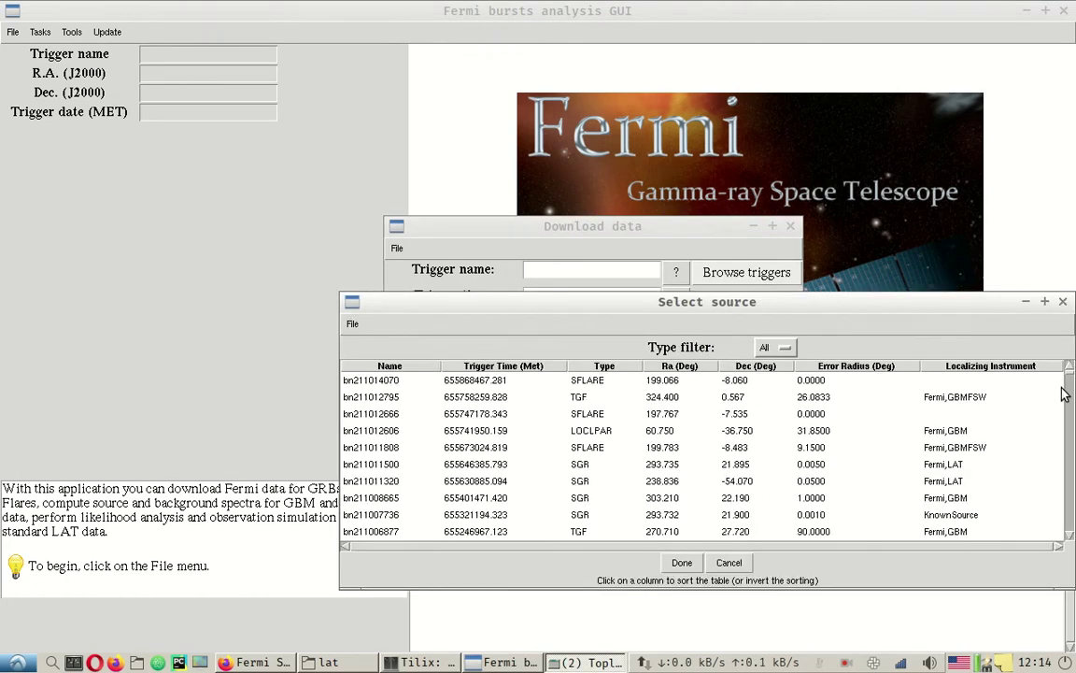
- Find the GRB trigger bn190114873 in the source list and accept it for the download form
left_click_drag(1071, 373, 958, 357)
left_click(395, 400)
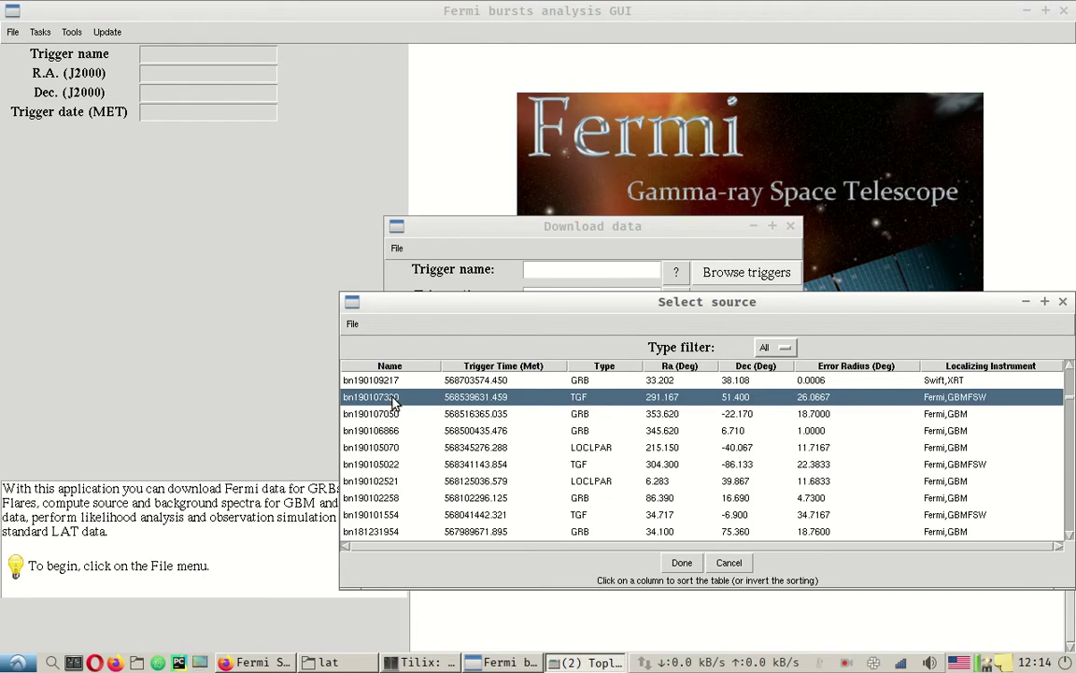
key("Up")
key("Up")
key("Up")
key("Up")
key("Up")
key("Up")
key("Up")
key("Up")
key("Up")
key("Up")
key("Up")
key("Down")
key("Down")
key("Down")
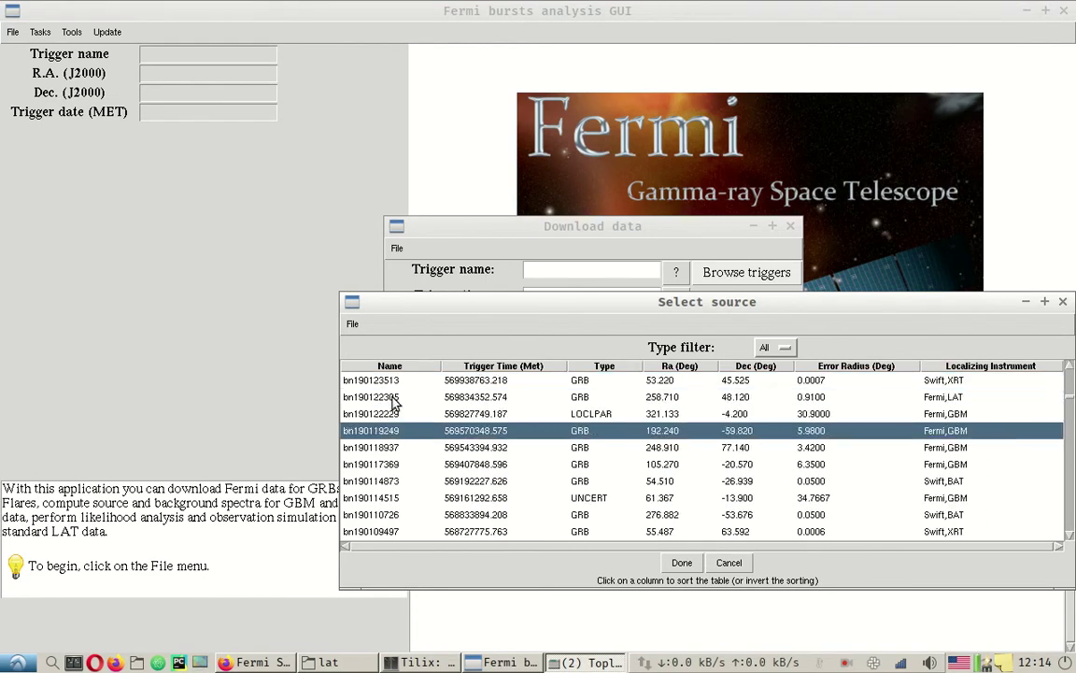
key("Down")
key("Down")
key("Down")
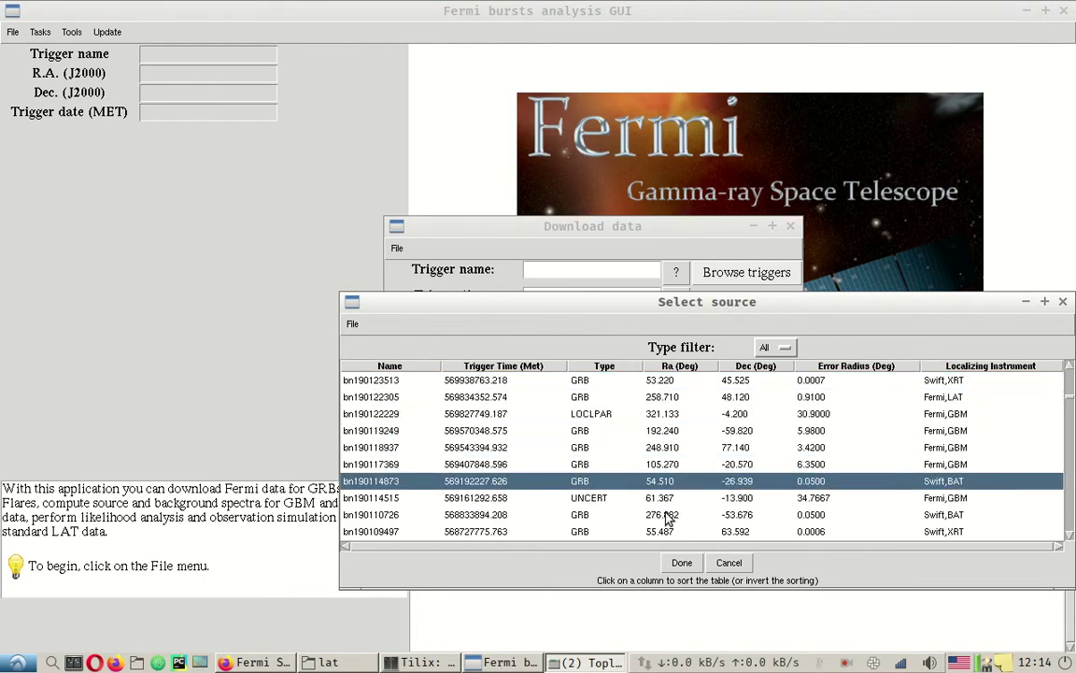
left_click(682, 563)
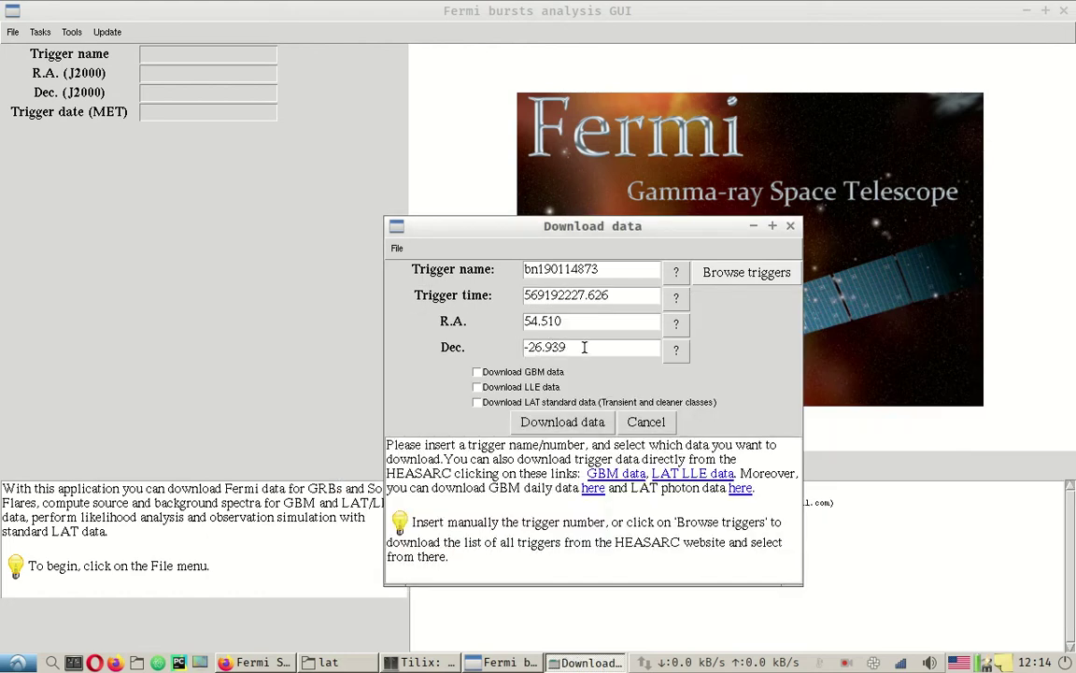
- Enable the LAT standard data download and set the R.A. to 54.57, matching the LAT query results page
left_click(548, 402)
key("alt+Tab")
key("Tab")
key("Tab")
key("Tab")
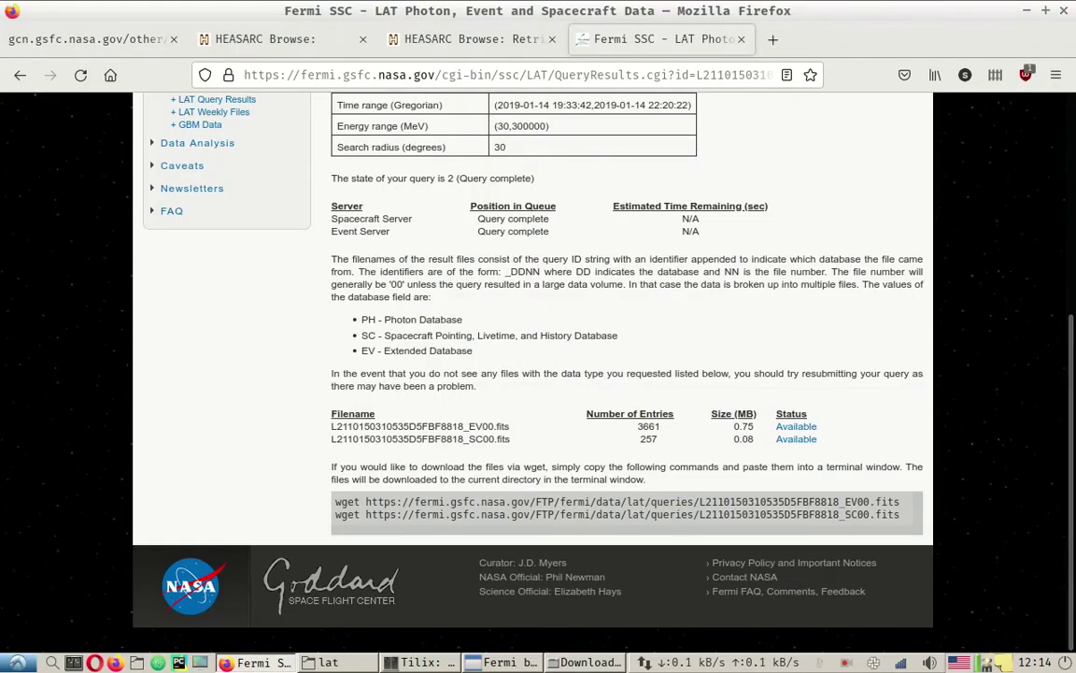
scroll(598, 266, "up", 5)
left_click_drag(496, 337, 520, 337)
key("alt+Tab")
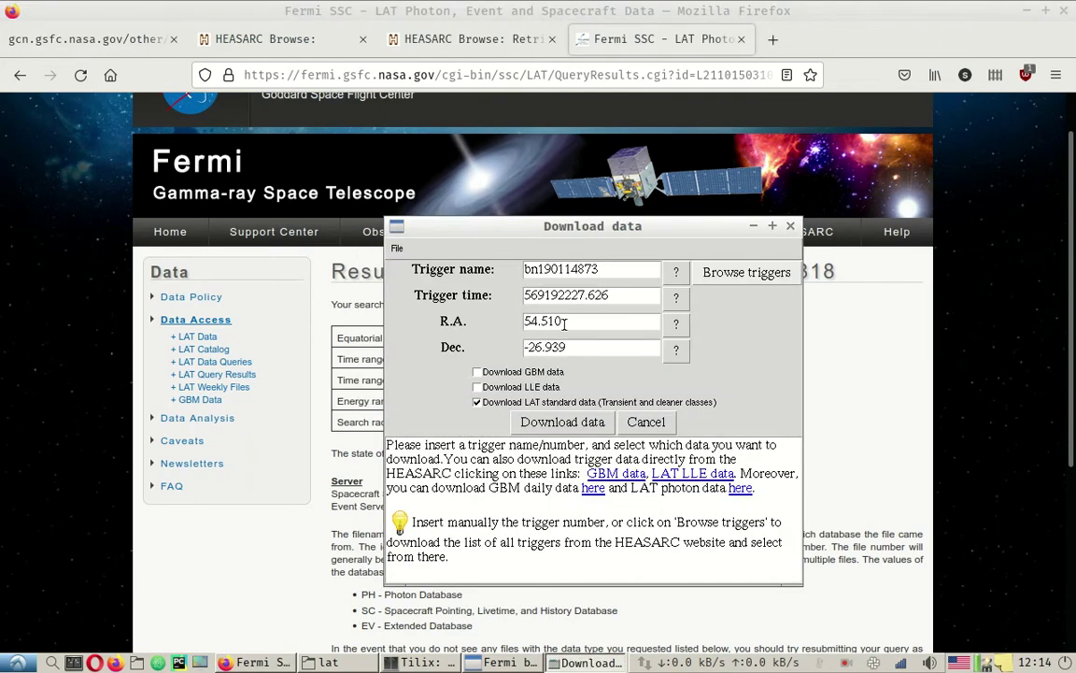
triple_click(566, 320)
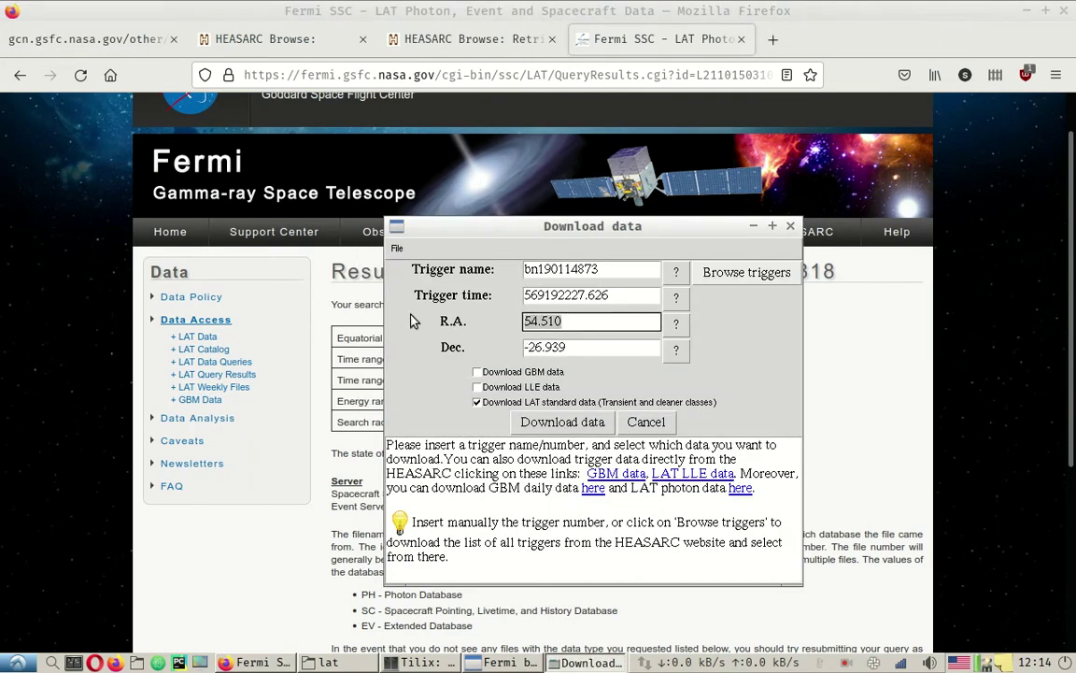
type("54.57")
- Set the Dec. to -26.99, copied from the equatorial coordinates on the LAT query results page
key("alt+Tab")
mouse_move(525, 337)
left_mouse_down()
mouse_move(565, 337)
mouse_move(519, 346)
left_mouse_up()
key("ctrl+c")
key("alt+Tab")
key("ctrl+v")
key("Delete")
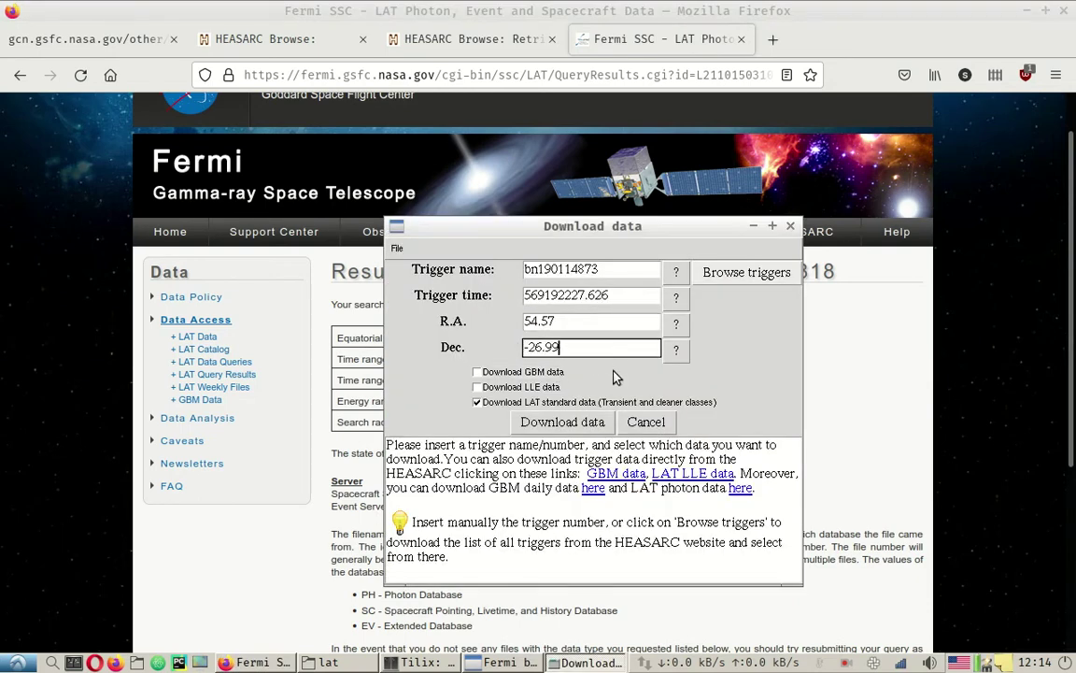
- Download the LAT data for the trigger and load the LAT dataset for analysis
left_click(564, 422)
key("Return")
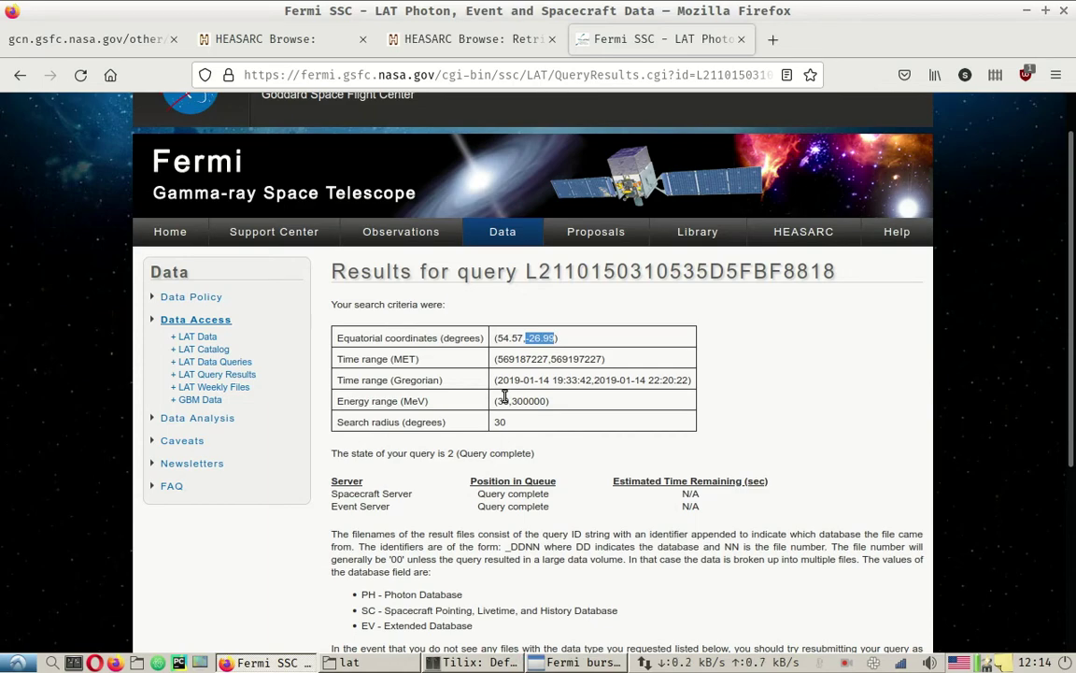
left_click(589, 662)
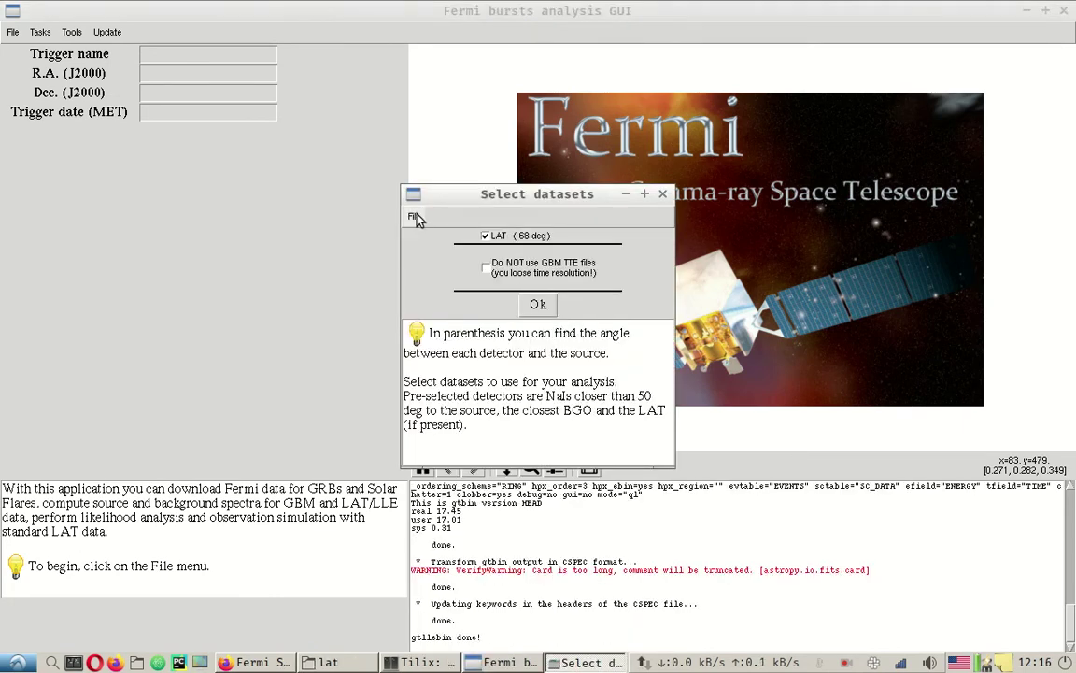
left_click(538, 306)
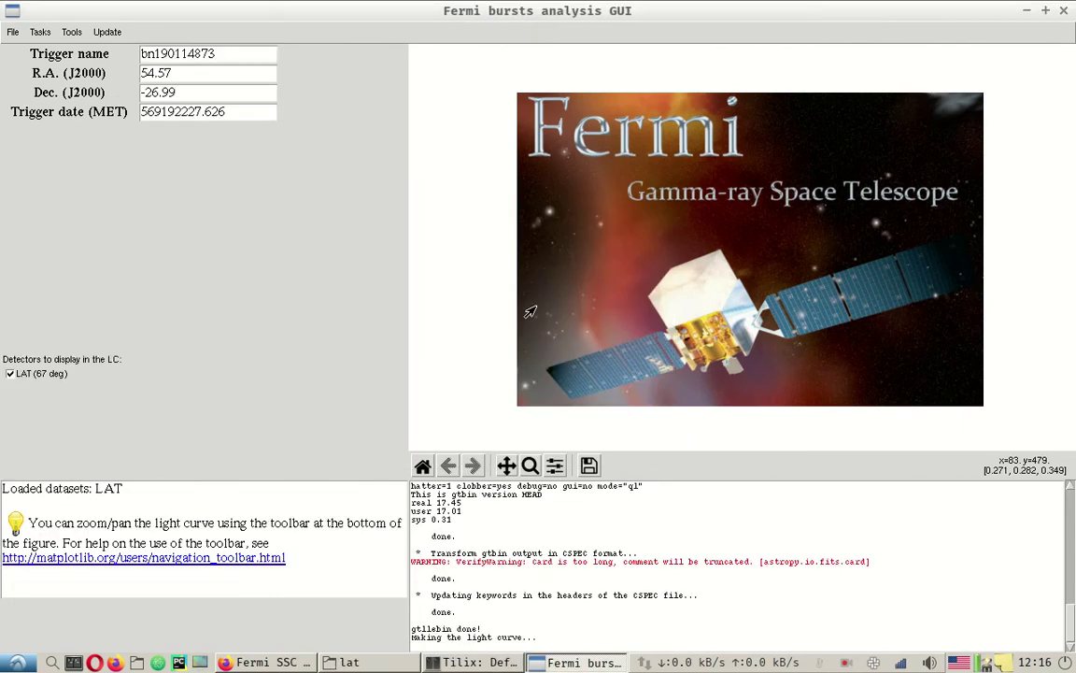